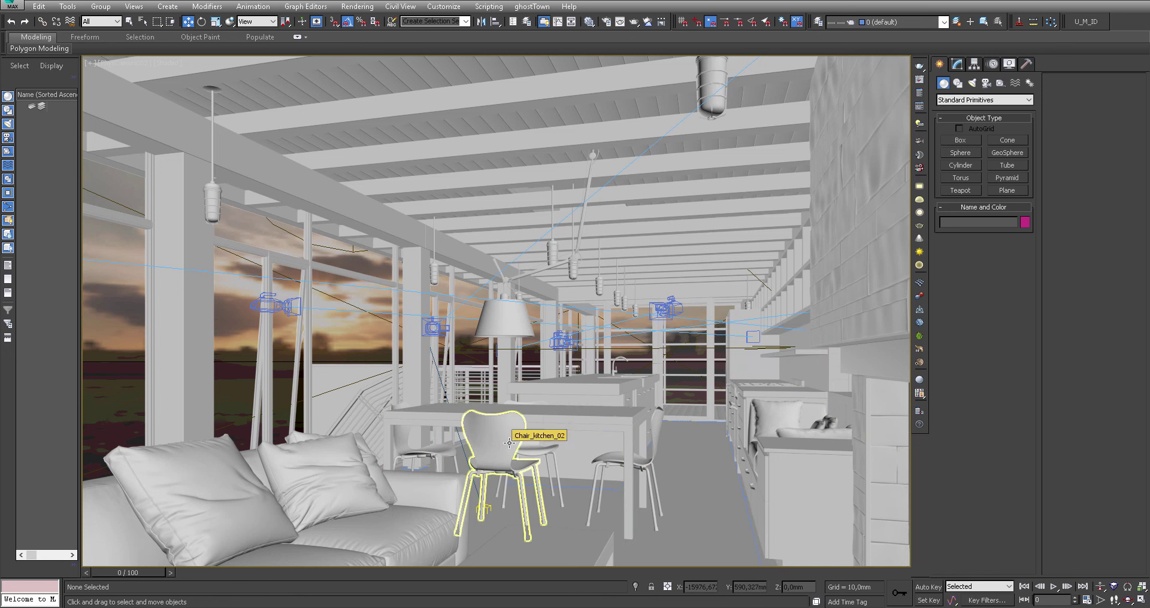
Step: Switch to Perspective and zoom out of the kitchen until the whole house shows against the sunset
key("p")
scroll(508, 443, "up", 3)
scroll(510, 419, "up", 2)
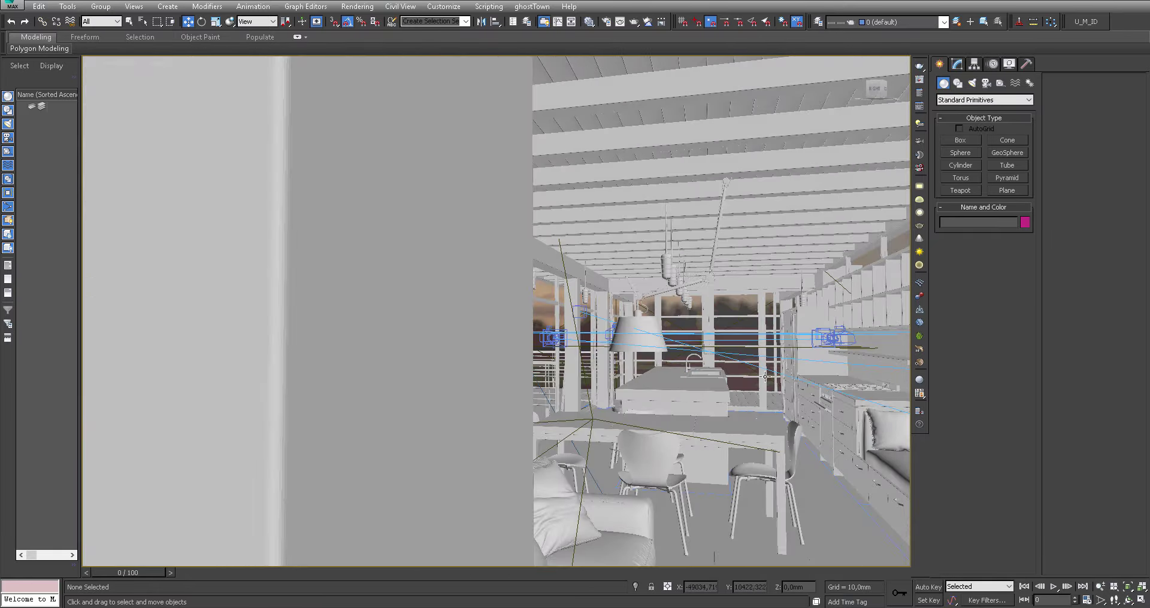
scroll(512, 402, "down", 2)
scroll(512, 398, "down", 5)
scroll(512, 398, "down", 4)
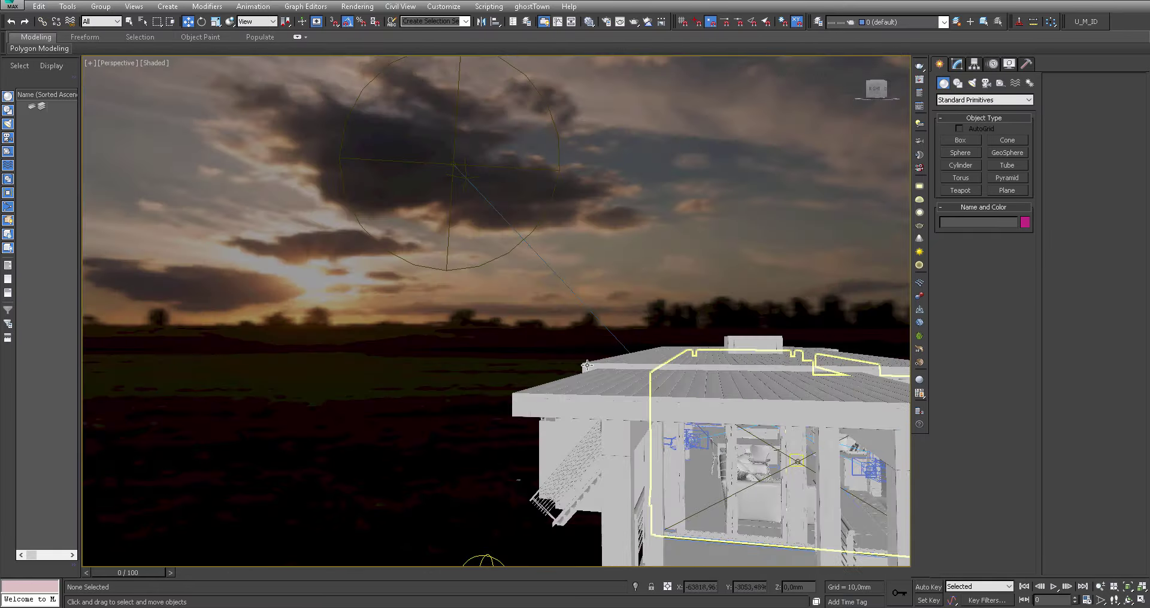
Step: Orbit to look down on the house and select the VRayLight047 dome light beside it
mouse_move(483, 379)
middle_mouse_down("alt")
mouse_move(429, 358)
mouse_move(476, 381)
mouse_move(440, 226)
middle_mouse_up("alt")
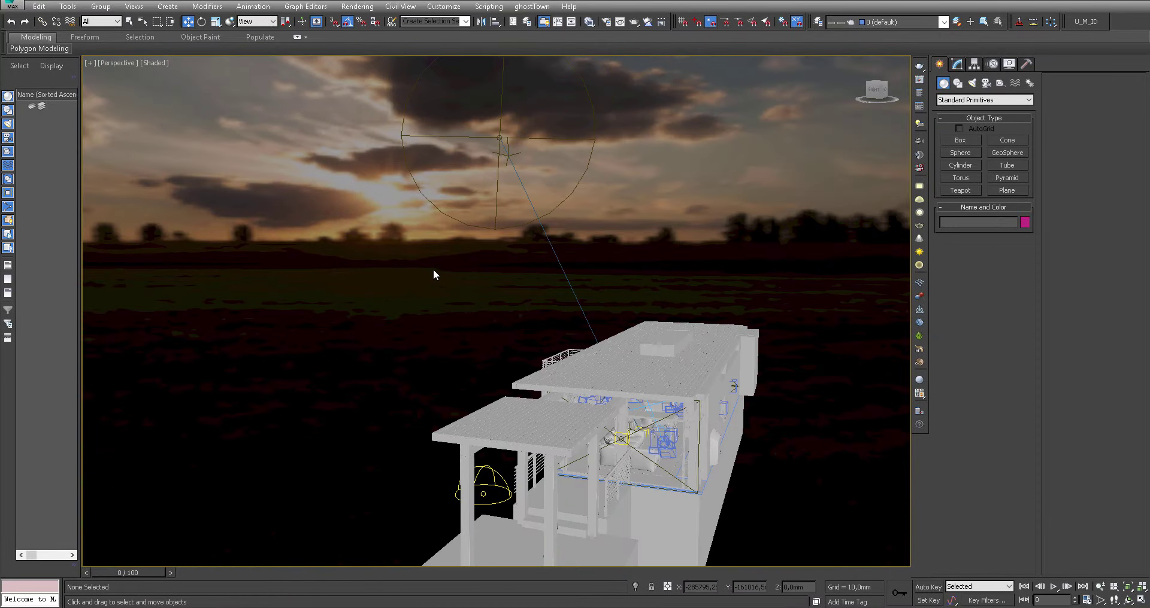
mouse_move(434, 287)
middle_mouse_down("alt")
mouse_move(446, 300)
mouse_move(449, 290)
middle_mouse_up("alt")
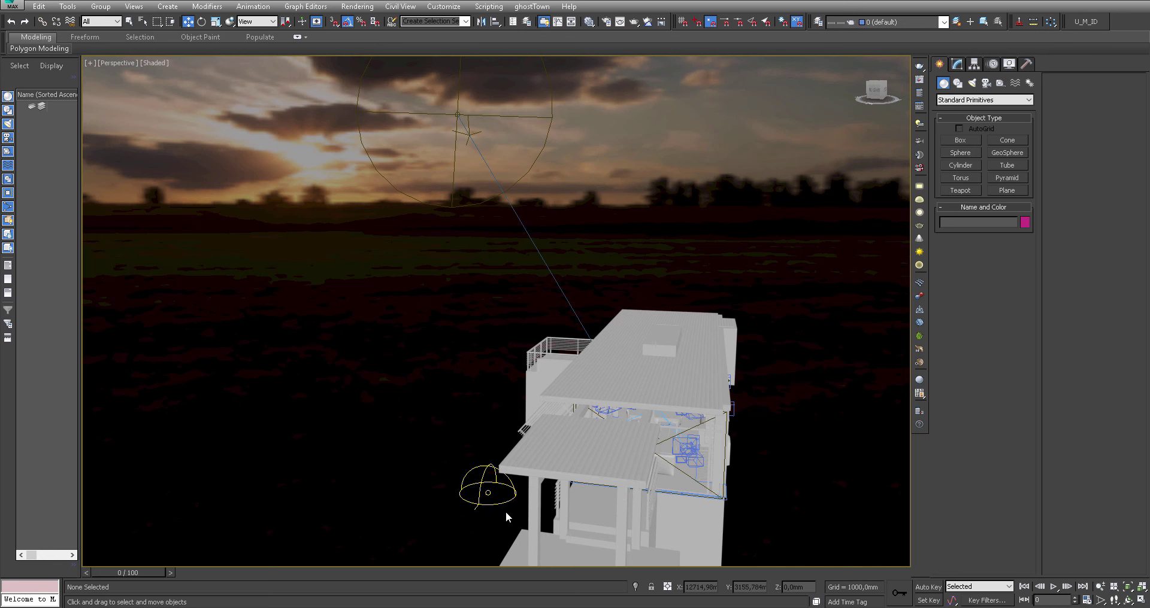
left_click(478, 486)
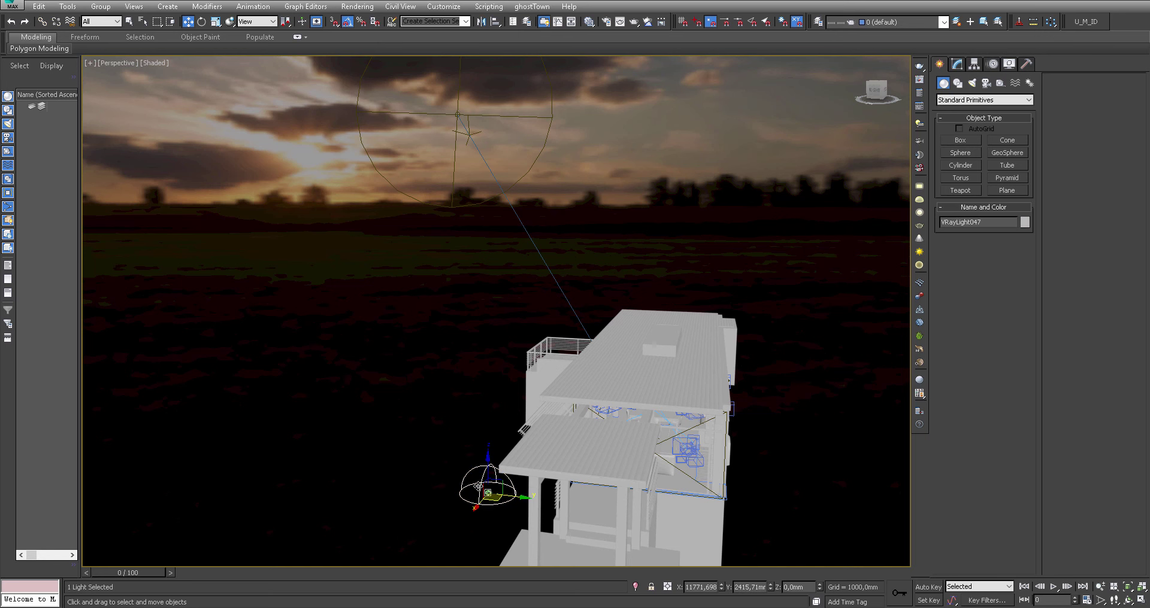
middle_click_drag(479, 486, 498, 492, "alt")
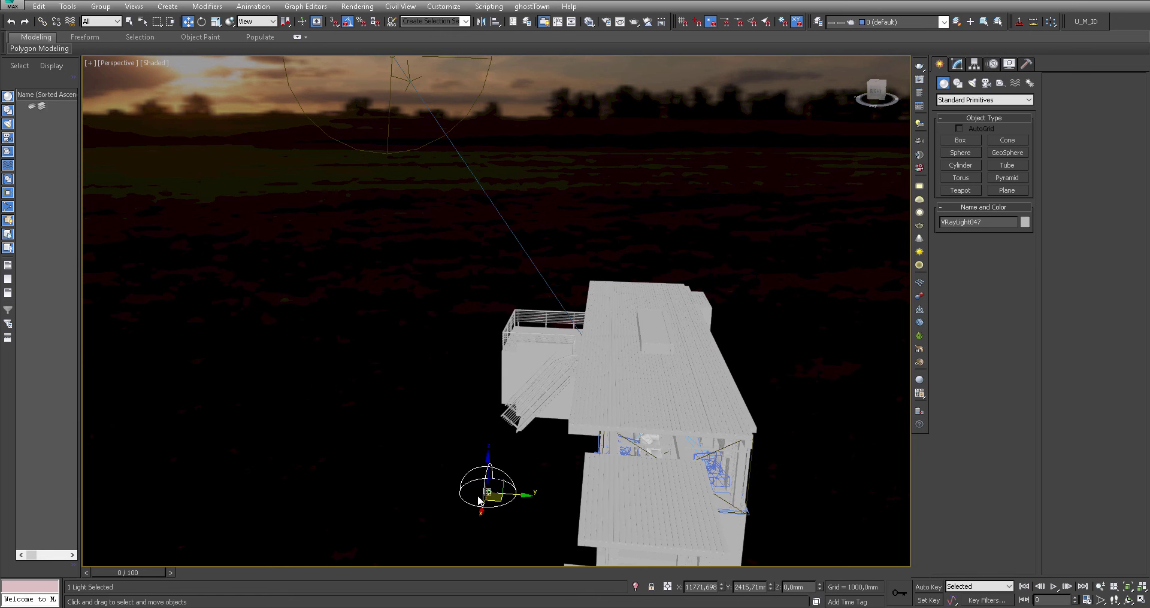
middle_click_drag(479, 500, 481, 473, "alt")
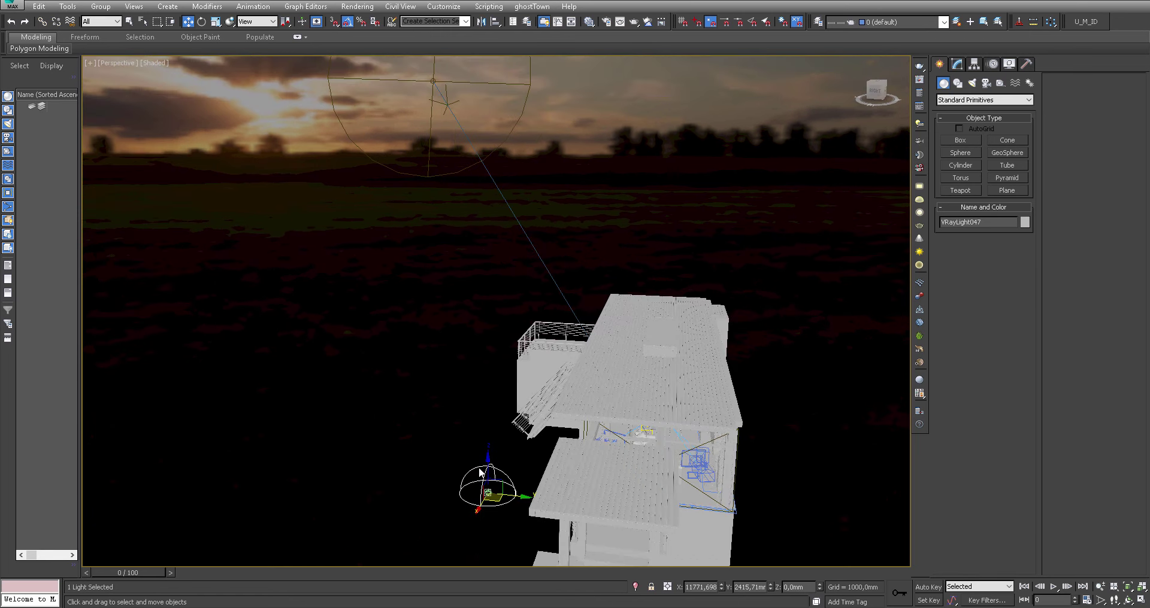
left_click(434, 478)
left_click(470, 514)
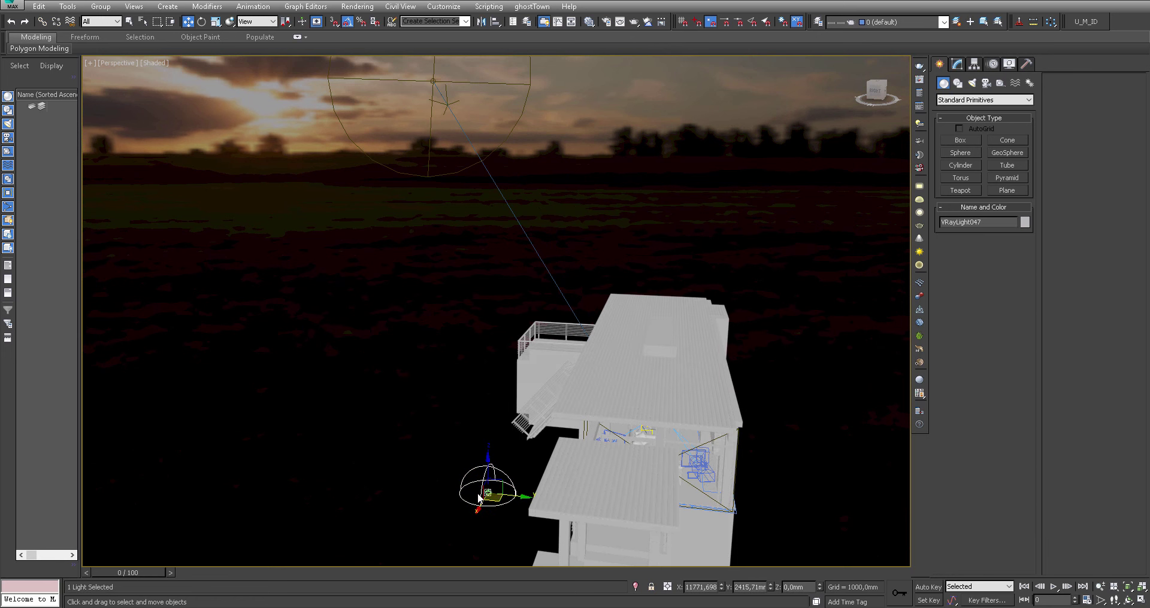
Step: Wire VRayLight047's Z Rotation to its own texture horizontalRotation parameter
right_click(486, 497)
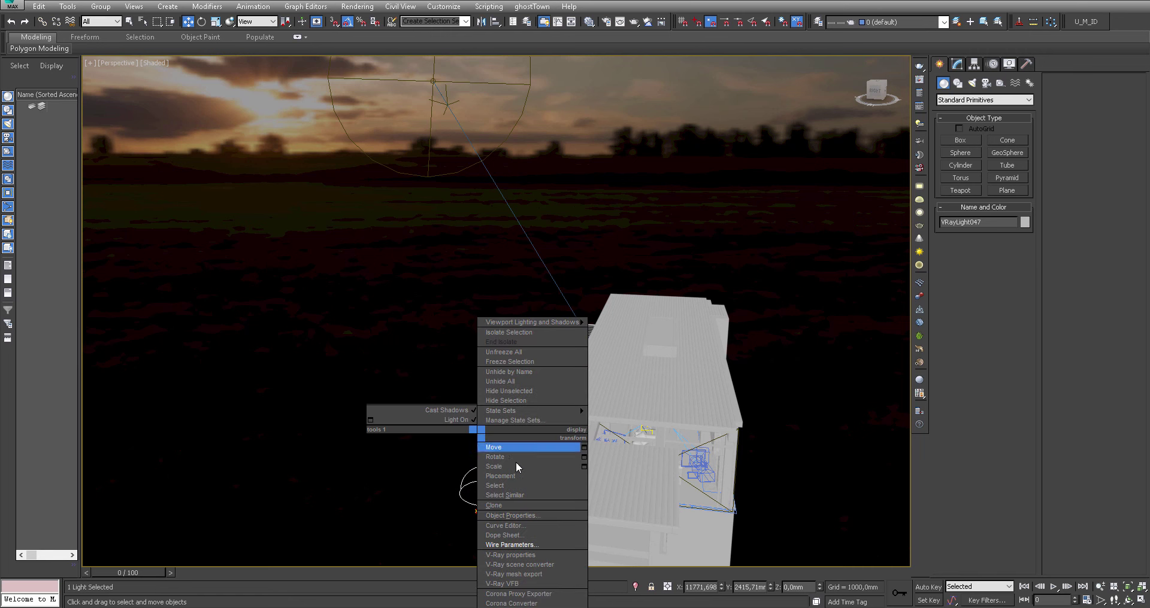
left_click(540, 545)
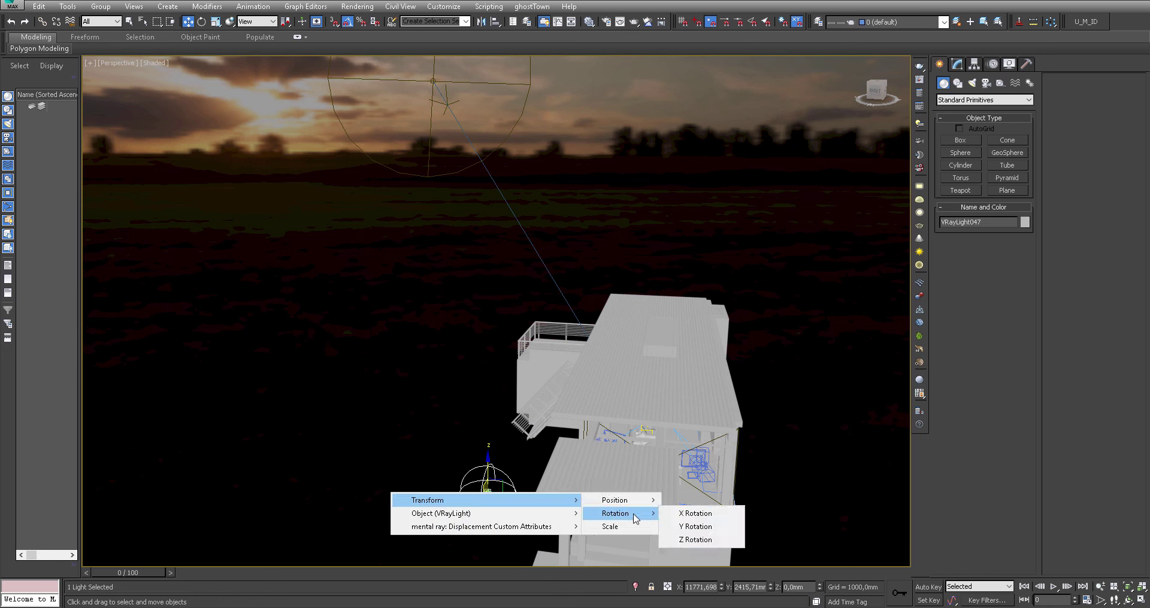
mouse_move(617, 513)
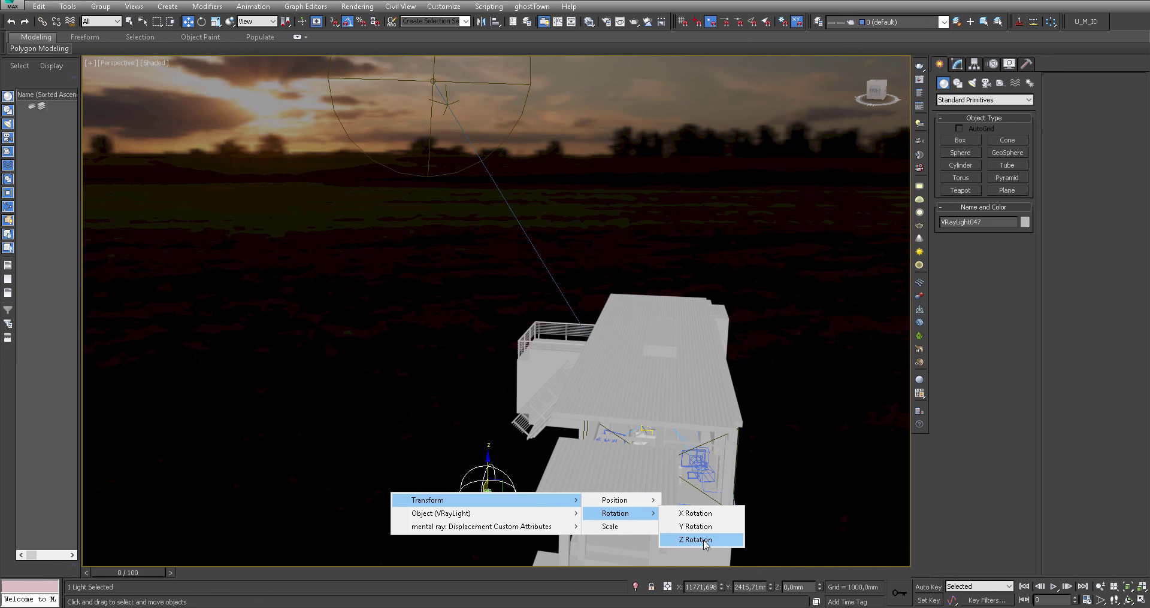
left_click(704, 543)
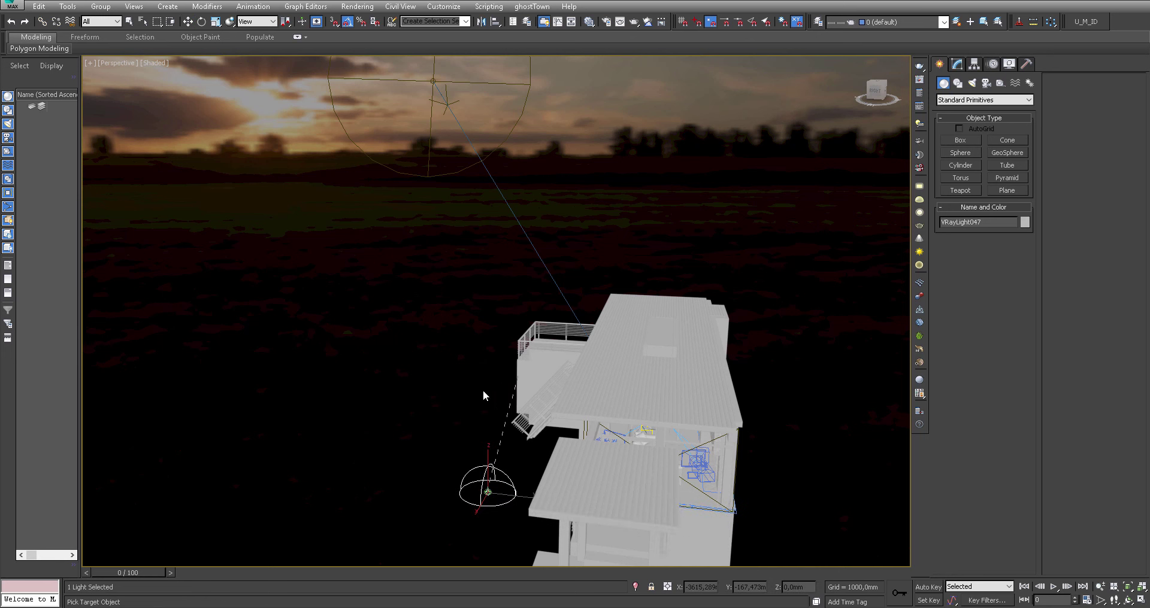
left_click(488, 492)
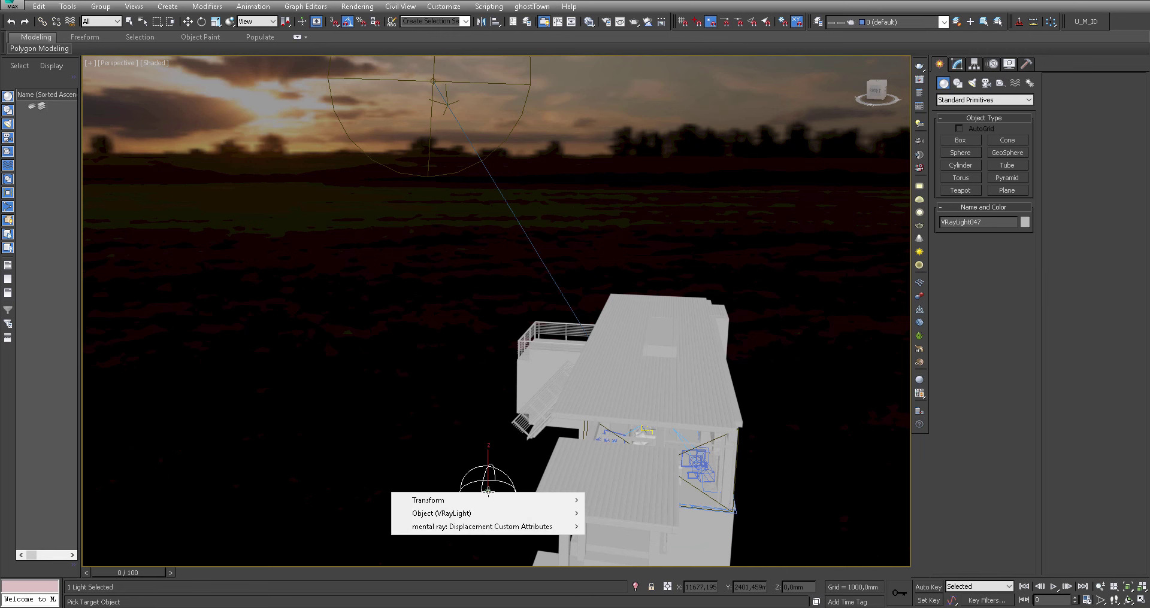
mouse_move(485, 512)
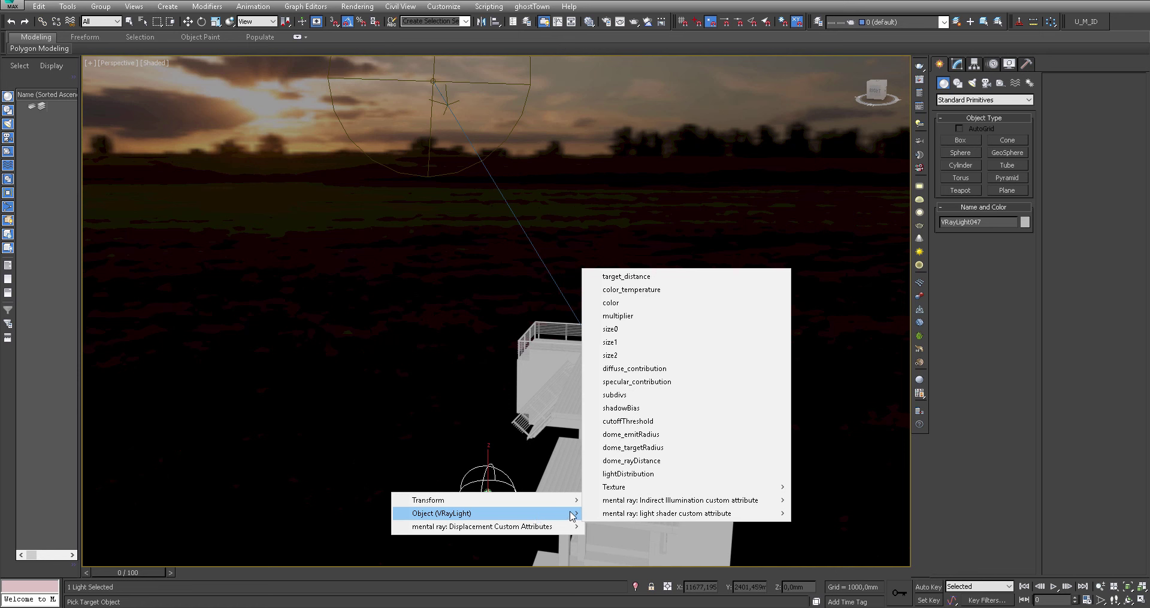
mouse_move(682, 487)
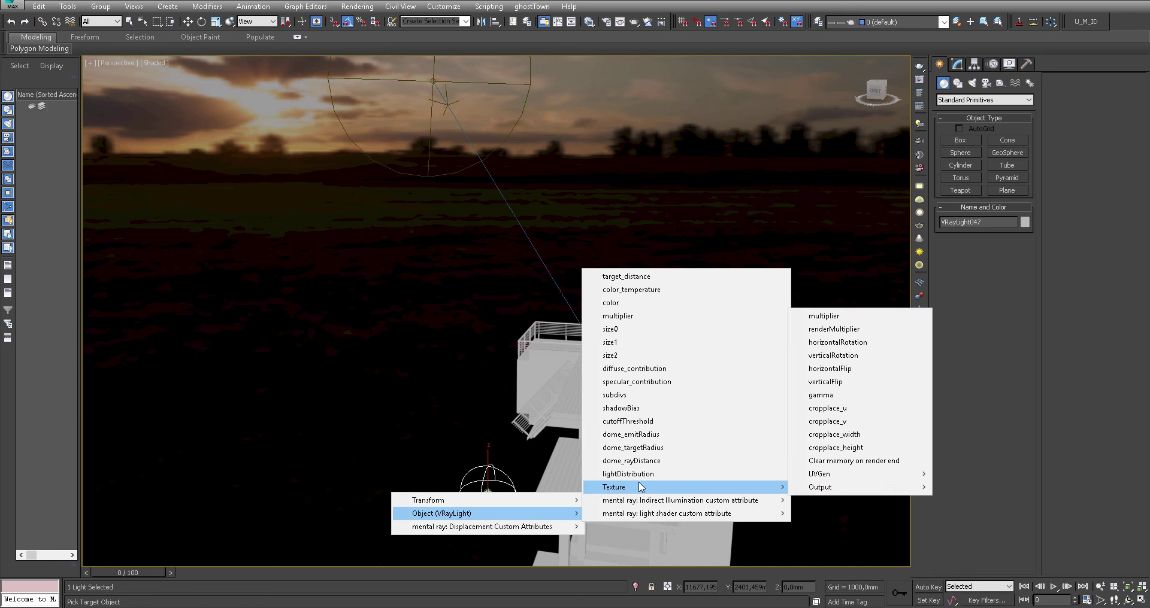
left_click(870, 342)
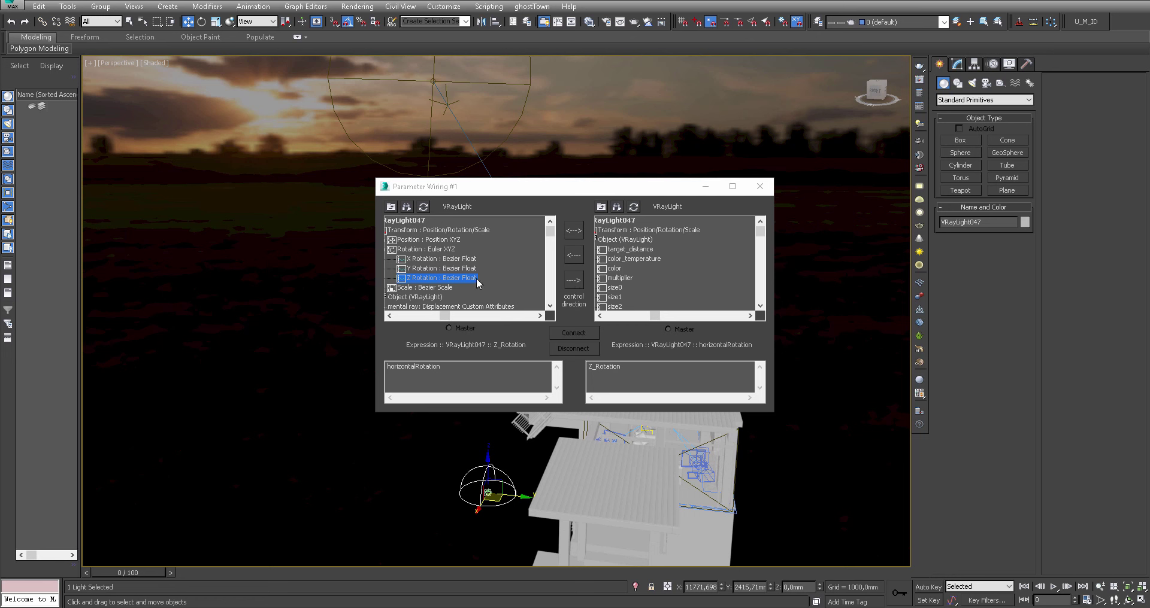
Step: Connect a one-way wire so horizontalRotation is driven by -Z_Rotation
left_click(578, 285)
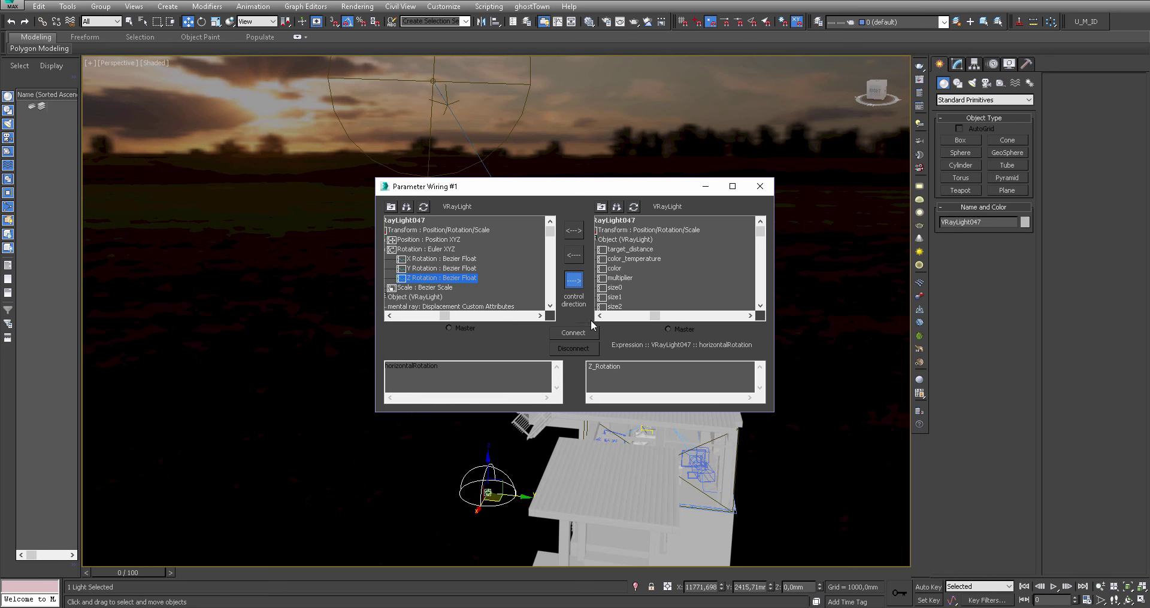
left_click(597, 370)
type("-")
left_click(570, 332)
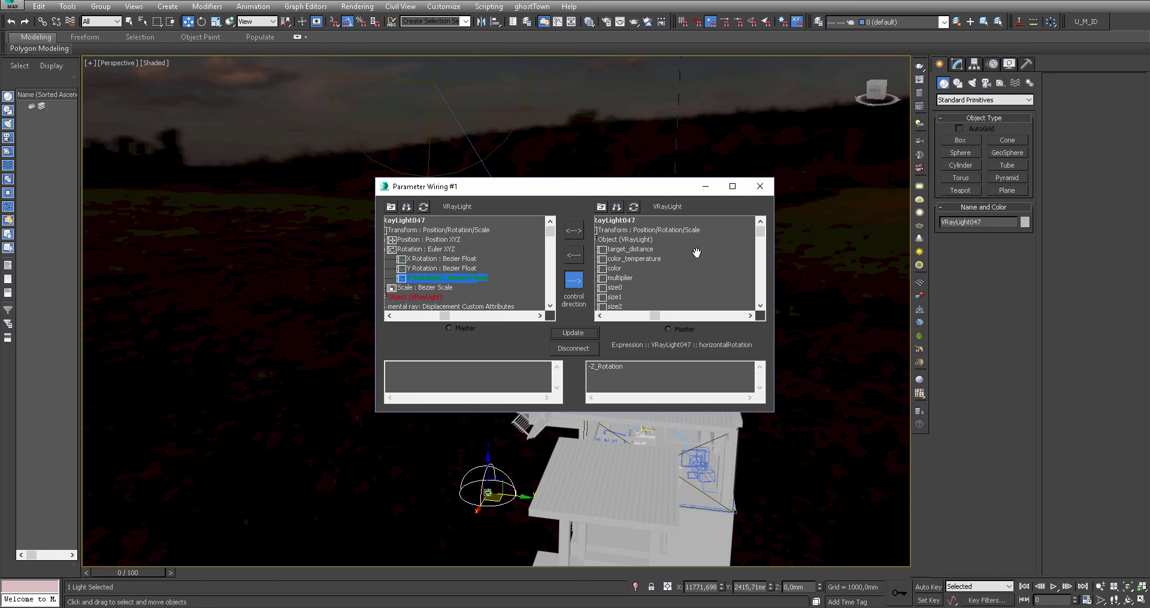
Step: Rotate the dome light to about -140° on Z, checking the sky from level and above
left_click(760, 186)
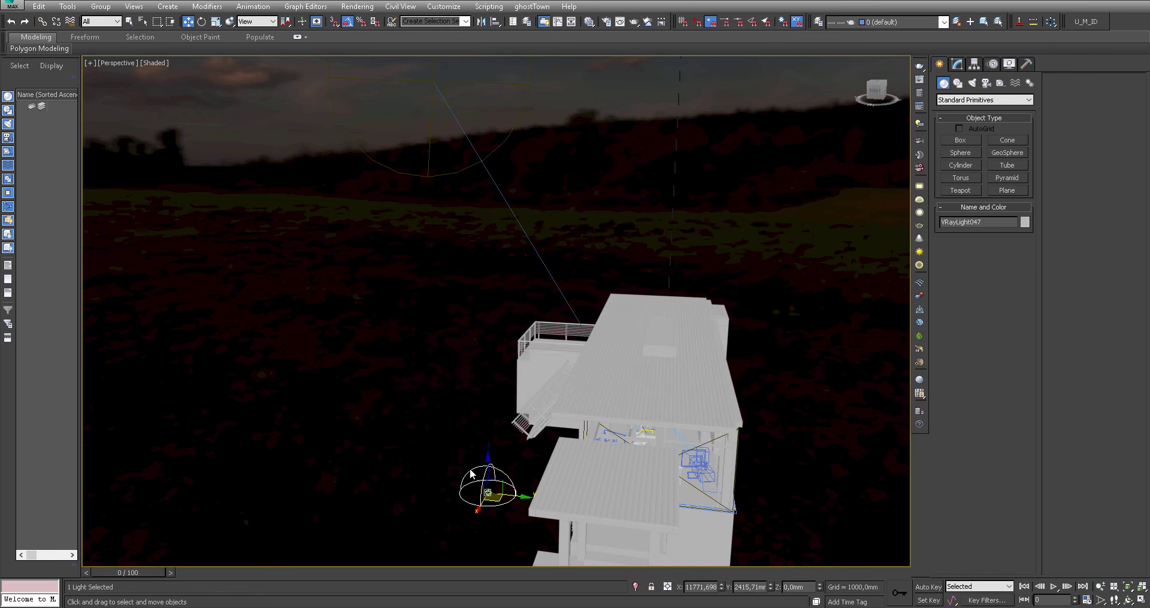
left_click(499, 506)
left_click(488, 506)
key("e")
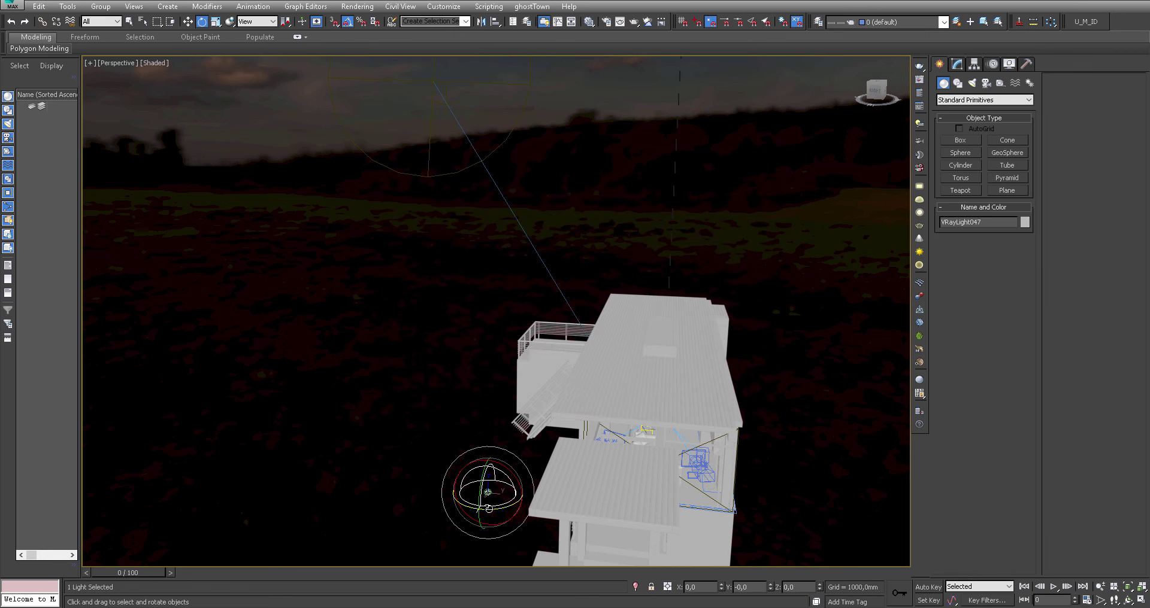
left_click_drag(489, 509, 597, 481)
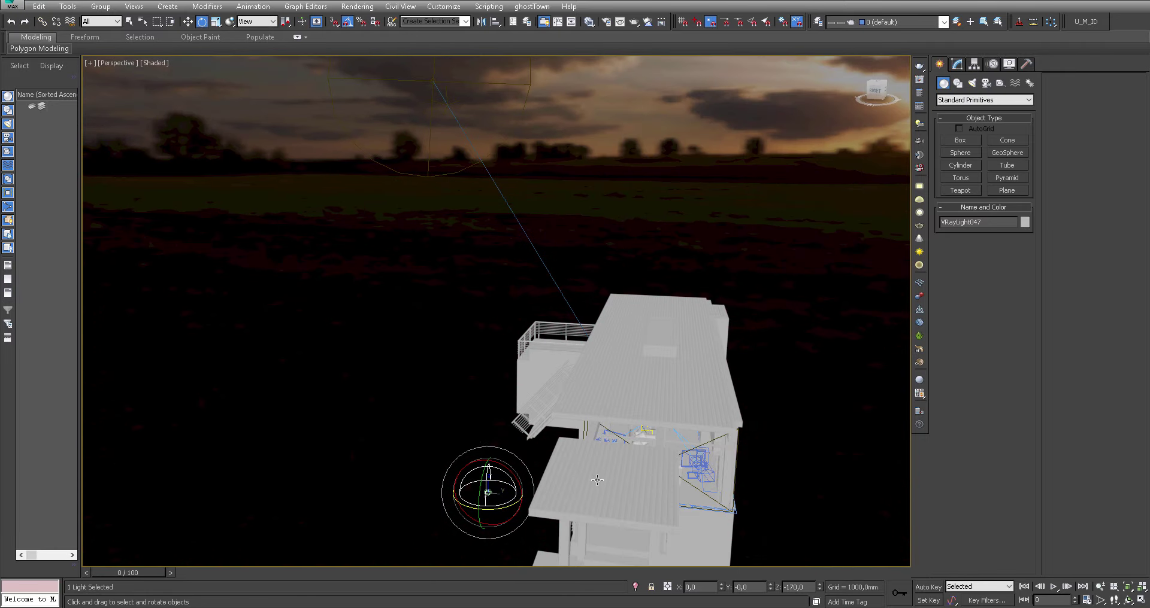
middle_click_drag(597, 480, 521, 505, "alt")
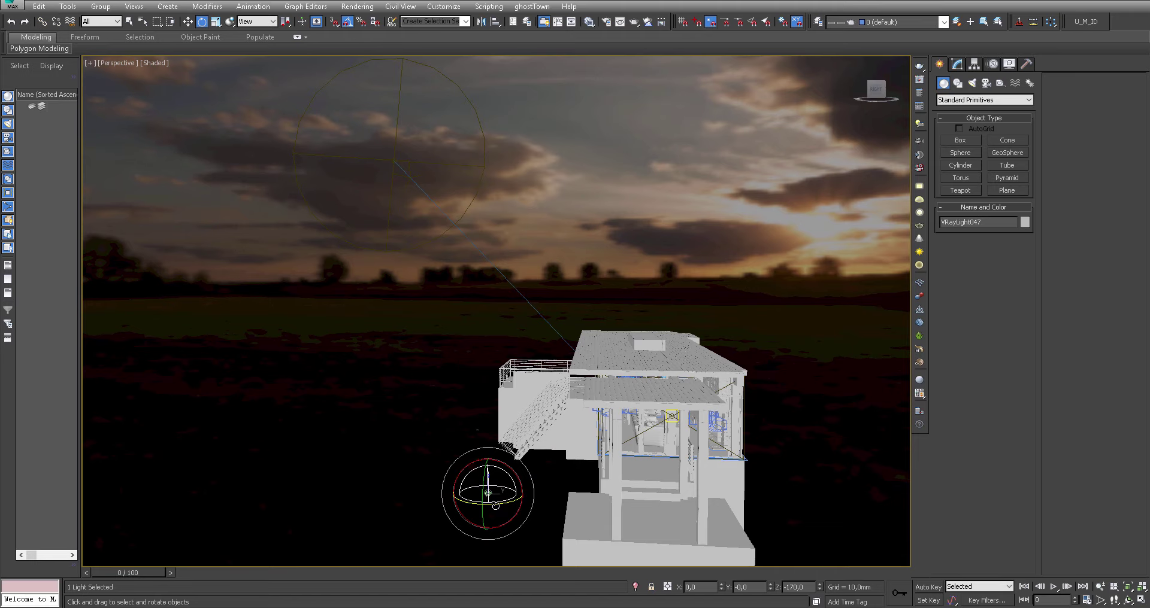
left_click_drag(495, 506, 514, 506)
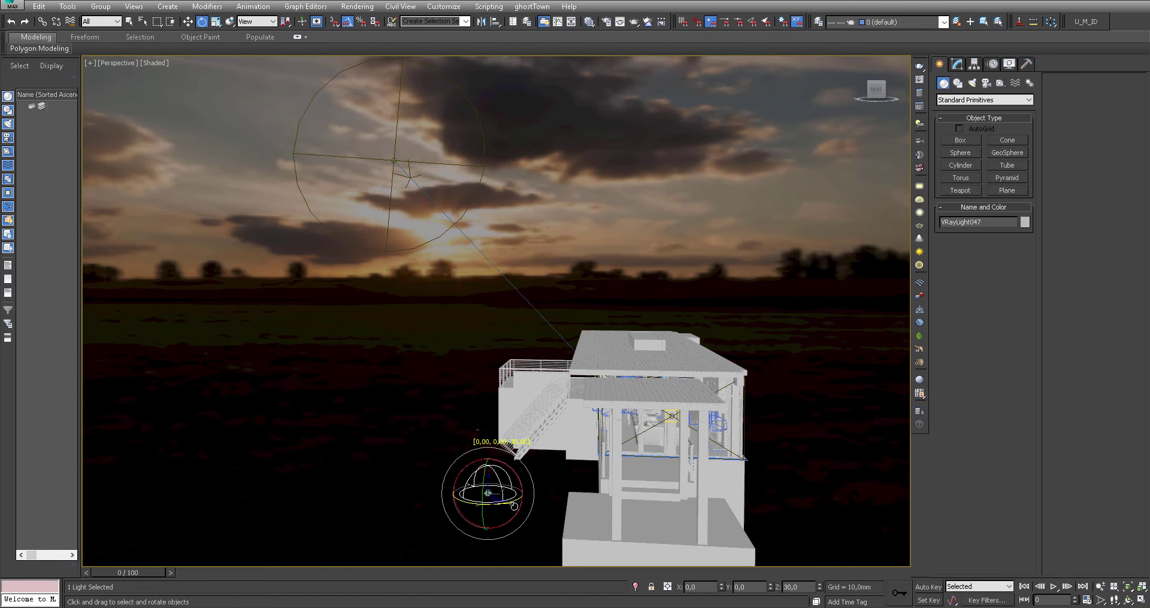
middle_click_drag(514, 506, 391, 170, "alt")
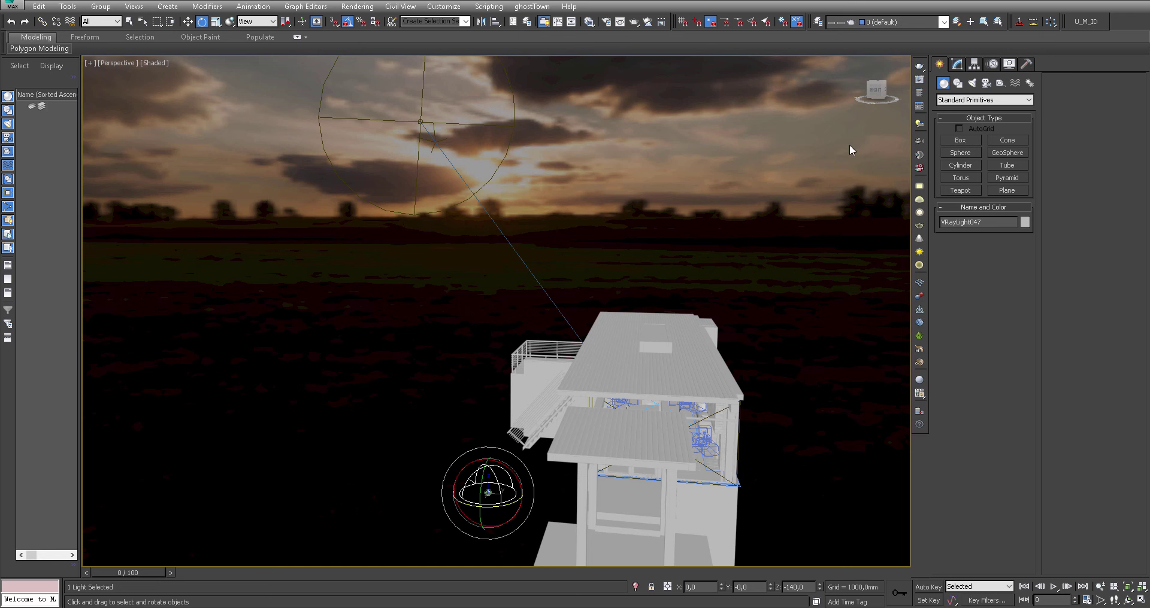
Step: Place a physical camera beside the dome light, tilt it toward the horizon, and view through it
left_click(986, 84)
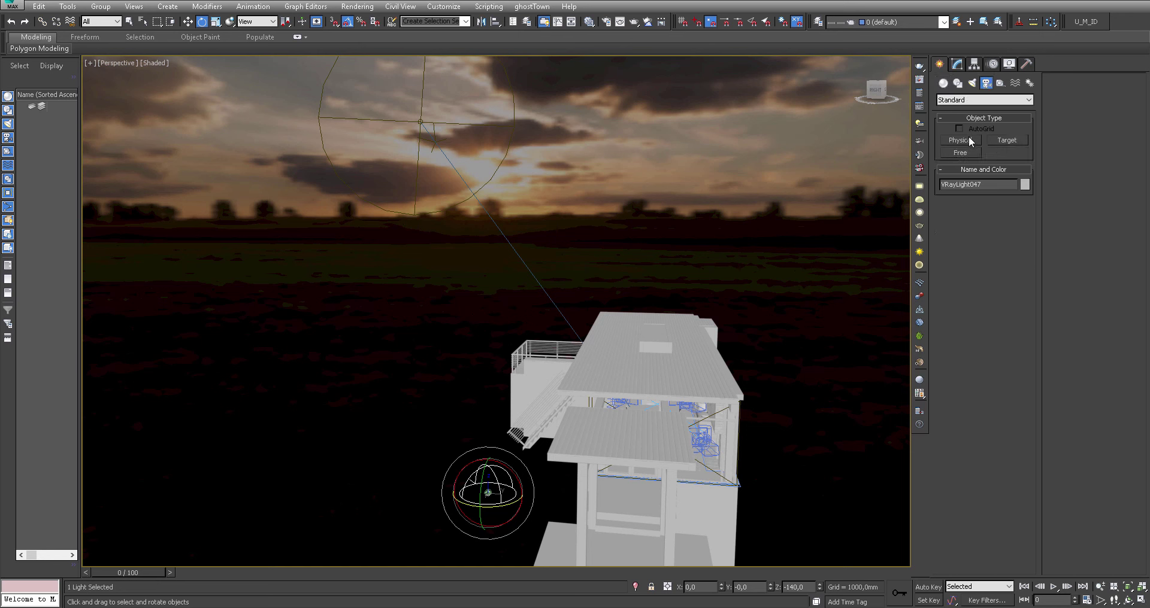
left_click_drag(380, 498, 404, 377)
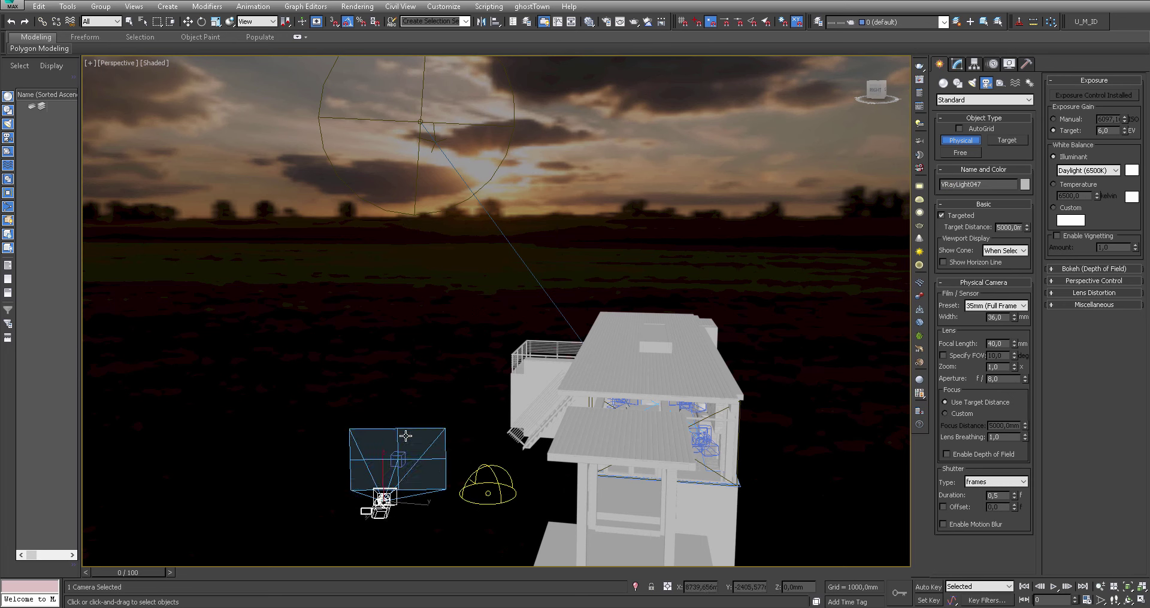
key("e")
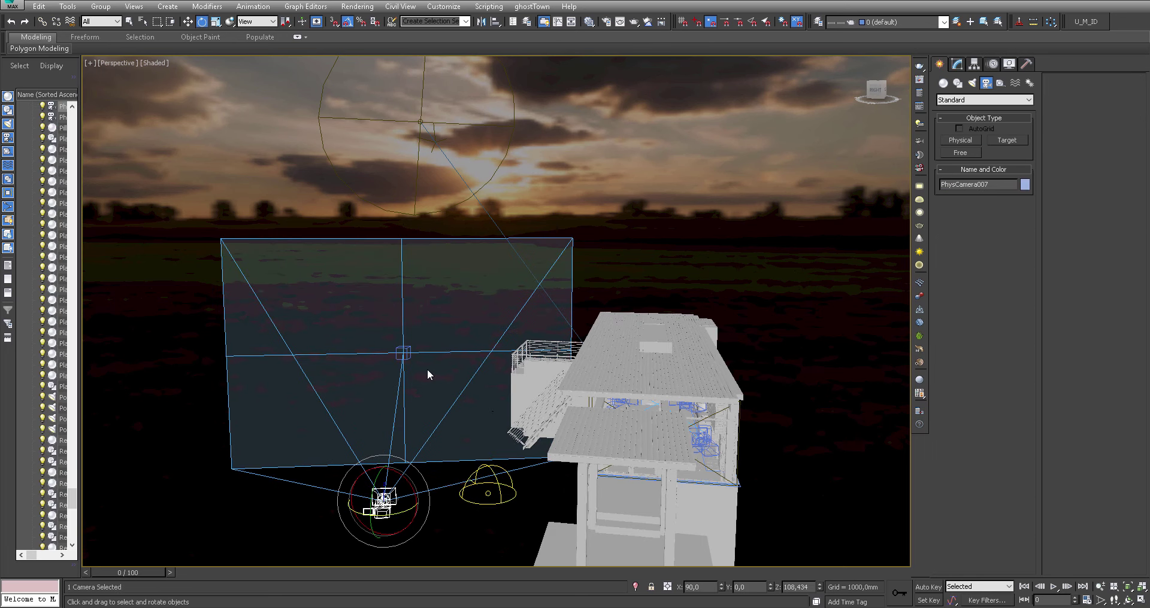
middle_click_drag(426, 369, 430, 364, "alt")
key("c")
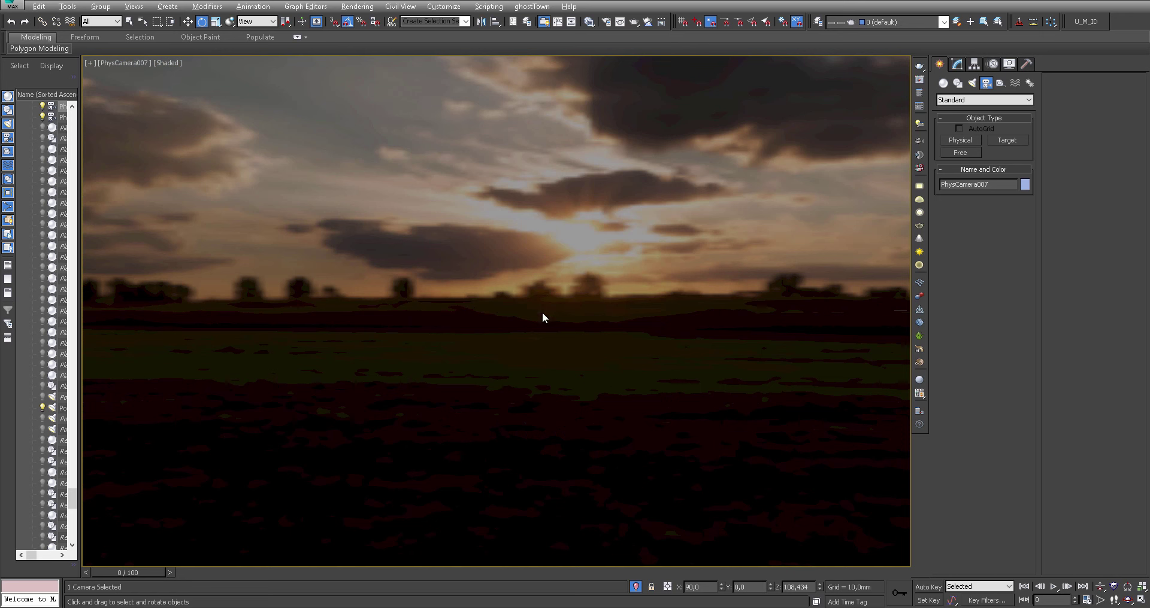
Step: Tilt the PhysCamera007 view up toward the sky, then restore the four-viewport layout
key("ctrl+d")
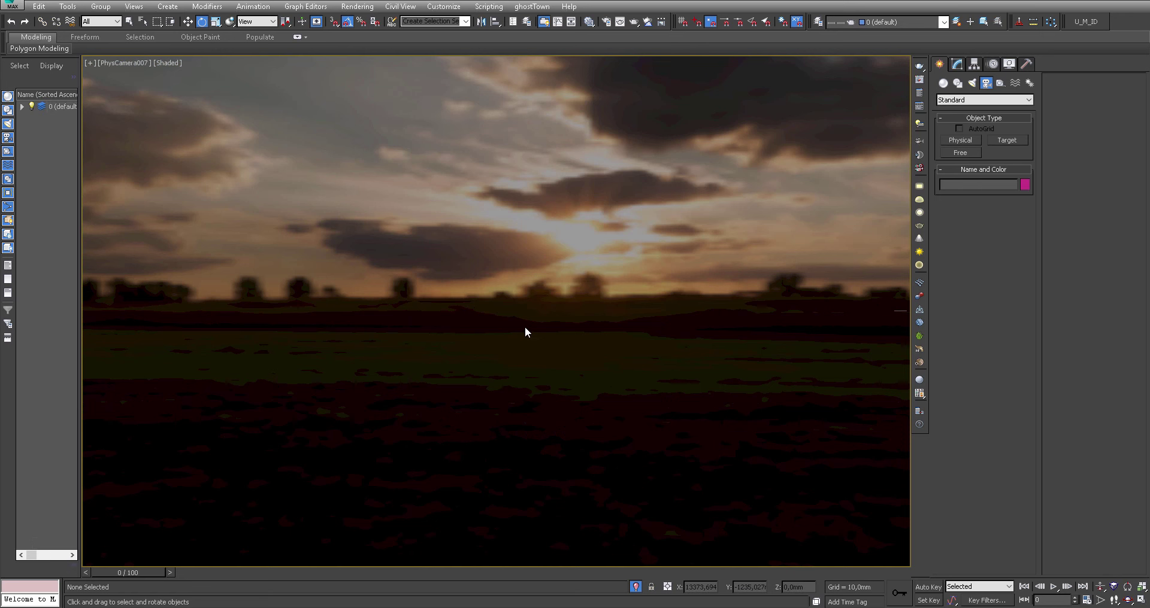
key("Up")
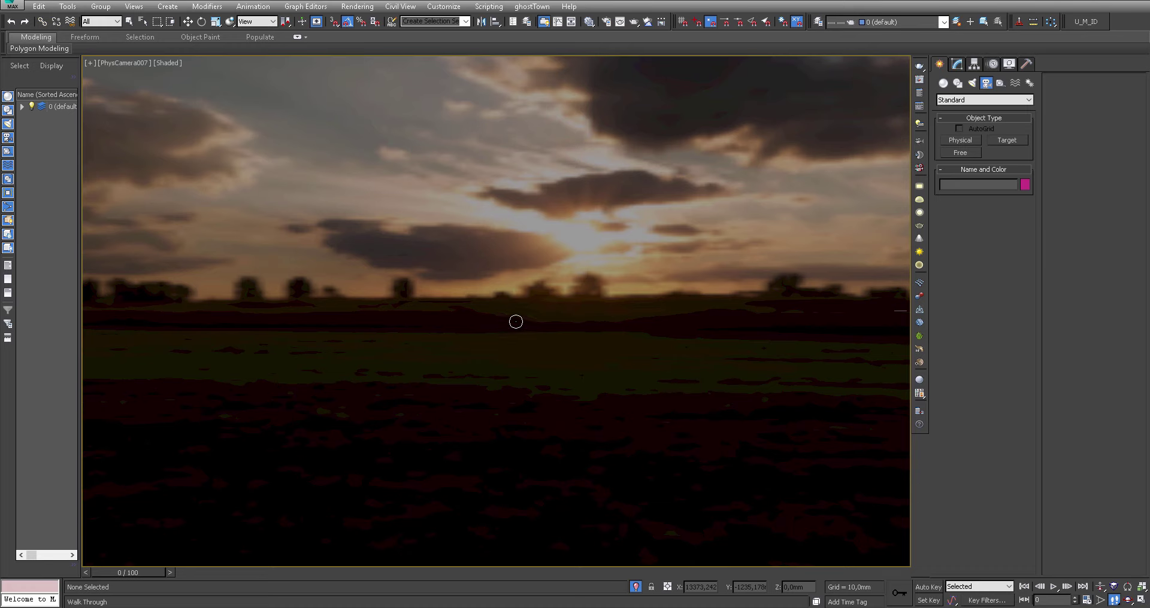
mouse_move(516, 319)
left_mouse_down()
mouse_move(530, 319)
mouse_move(511, 283)
left_mouse_up()
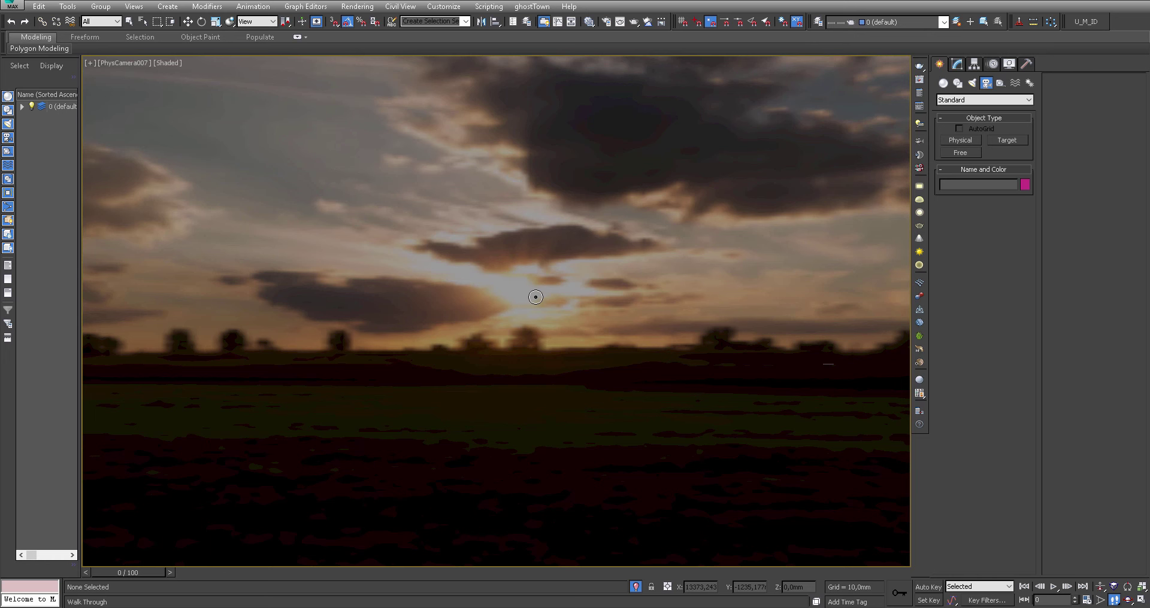
key("alt+w")
Step: Zoom the Top view to the camera, then select and nudge its target in plan
right_click(427, 223)
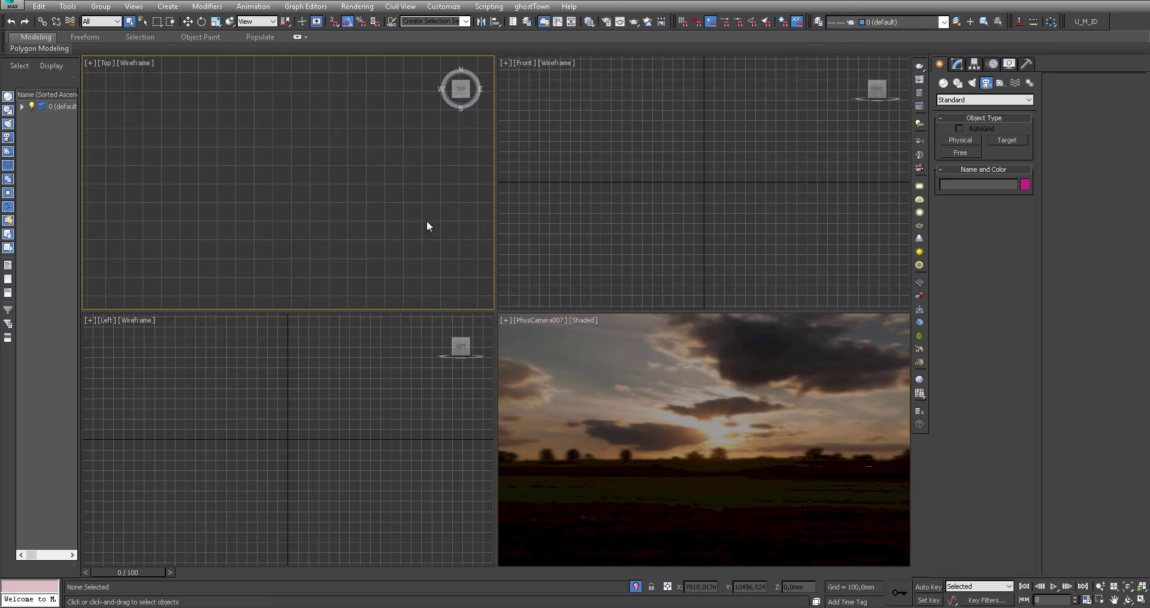
right_click(426, 221)
key("z")
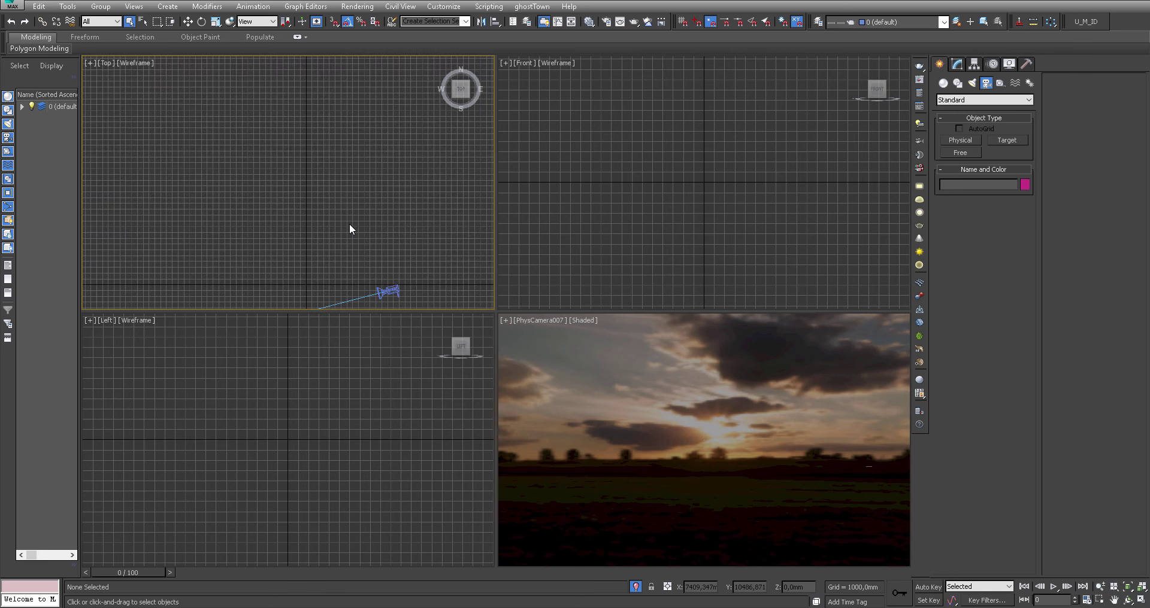
left_click_drag(115, 257, 116, 258)
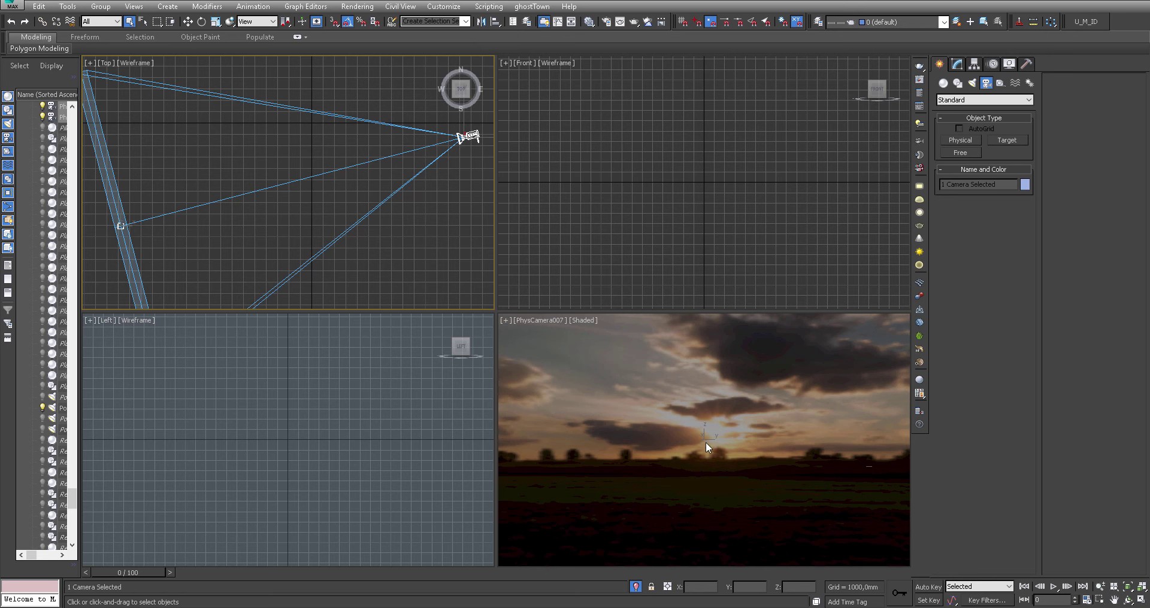
key("w")
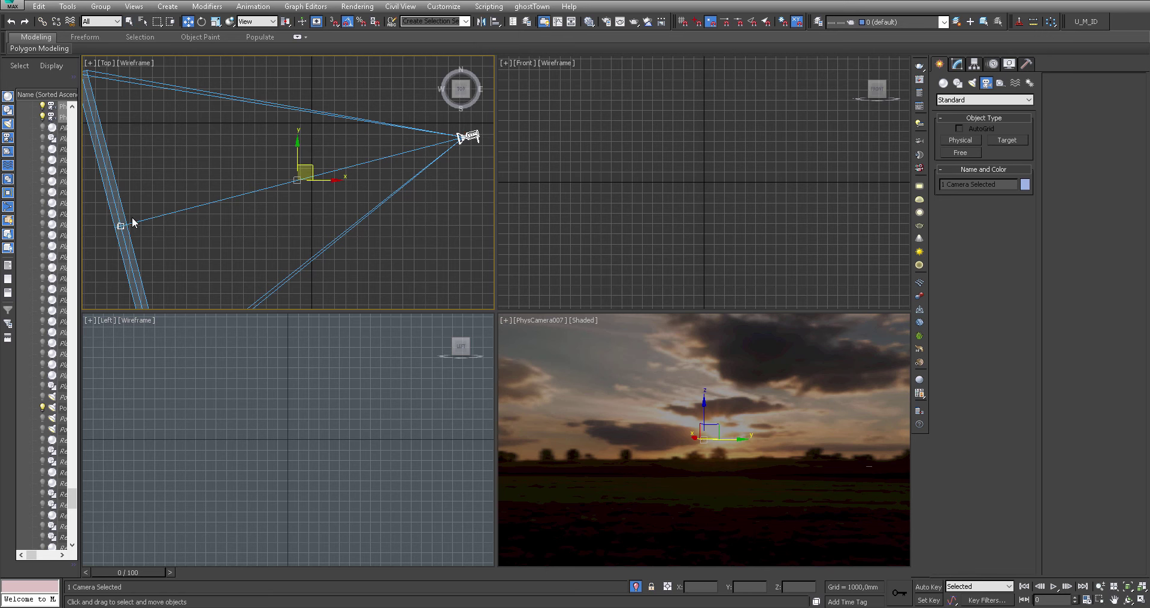
mouse_move(106, 206)
left_mouse_down()
mouse_move(155, 247)
mouse_move(131, 205)
left_mouse_up()
left_click_drag(130, 204, 128, 201)
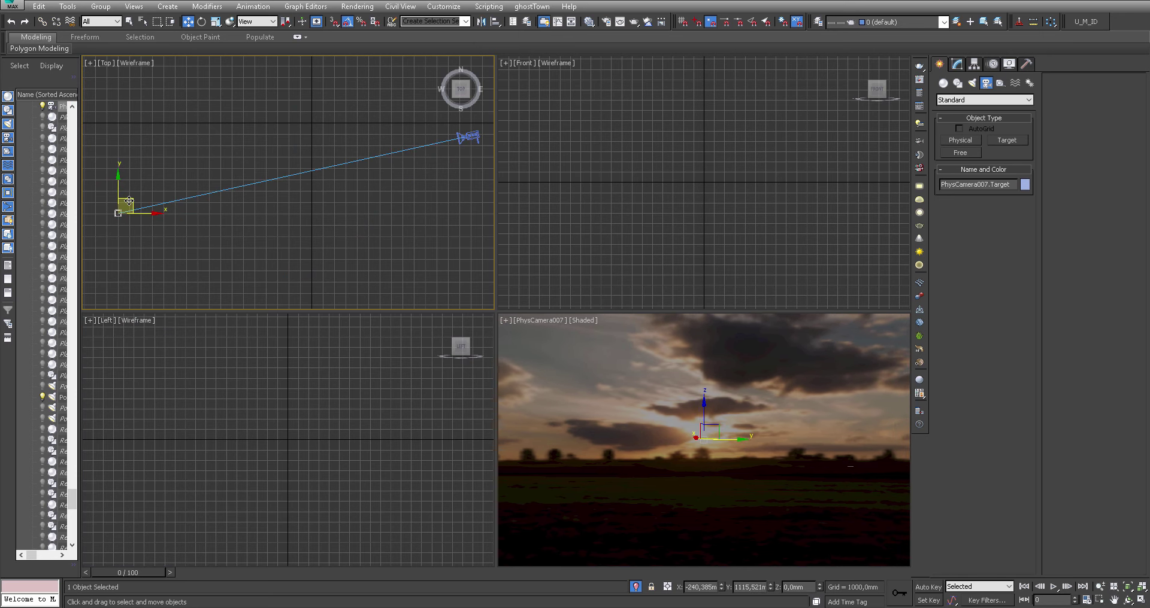
Step: Raise the camera target about 784 mm in the Front view, tweak it in plan, and deselect
middle_click(626, 174)
scroll(626, 174, "down", 3)
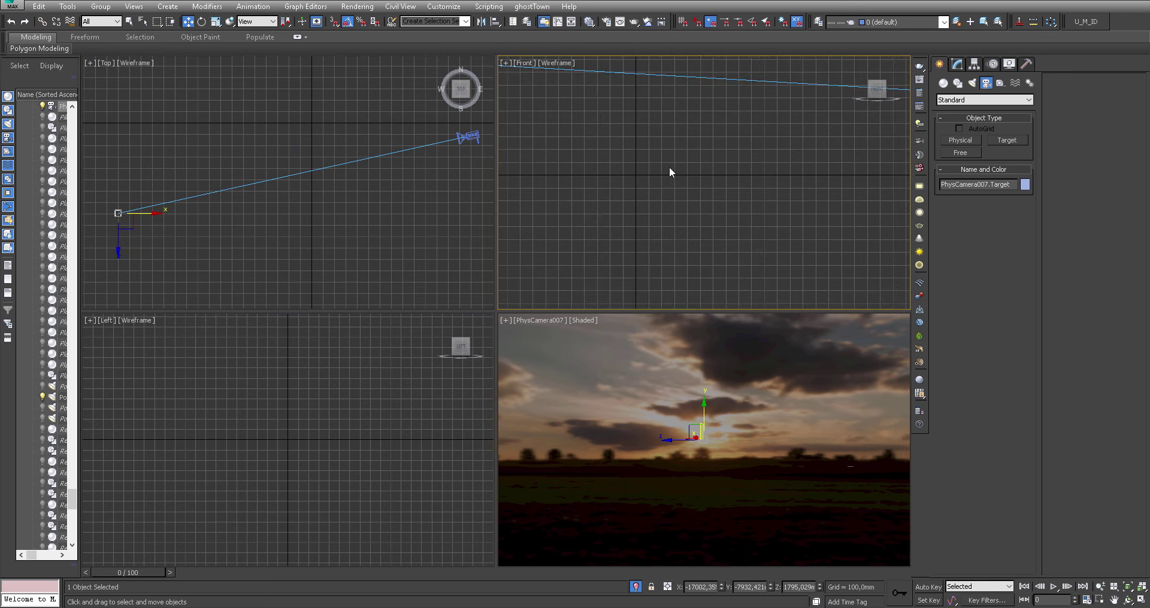
middle_click_drag(669, 167, 754, 216)
scroll(754, 215, "up", 3)
middle_click_drag(587, 187, 710, 180)
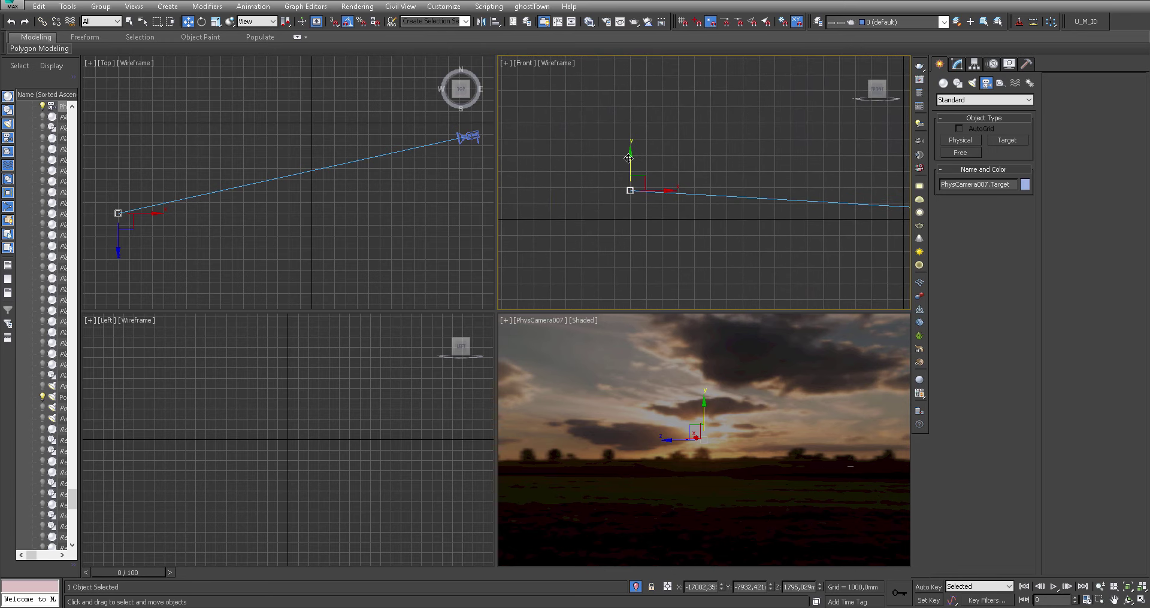
left_click_drag(628, 158, 631, 145)
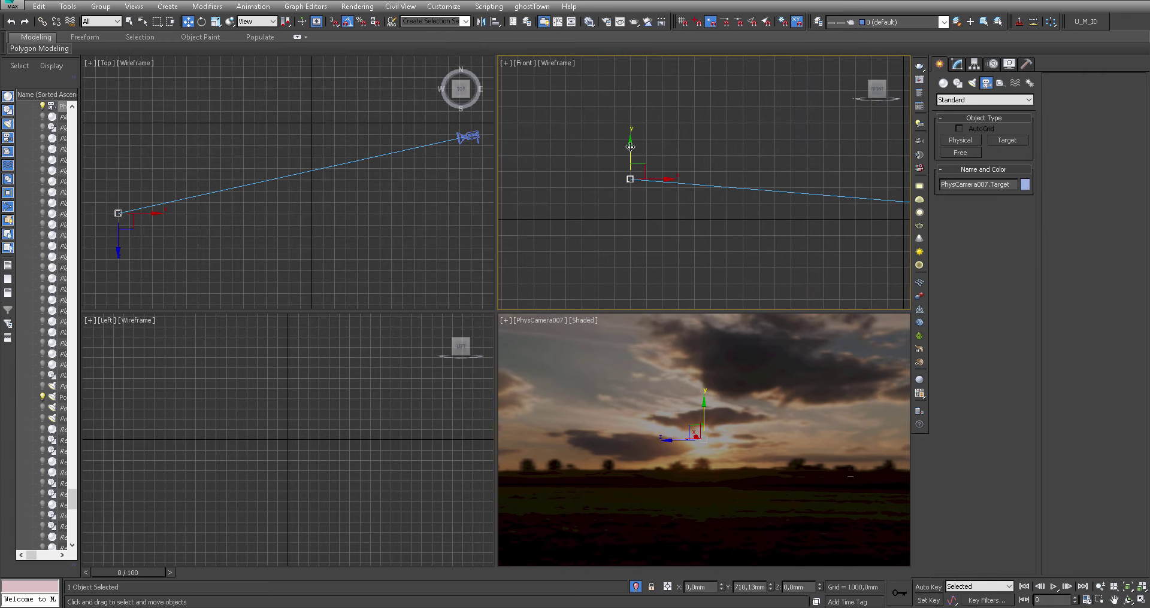
left_click(133, 226)
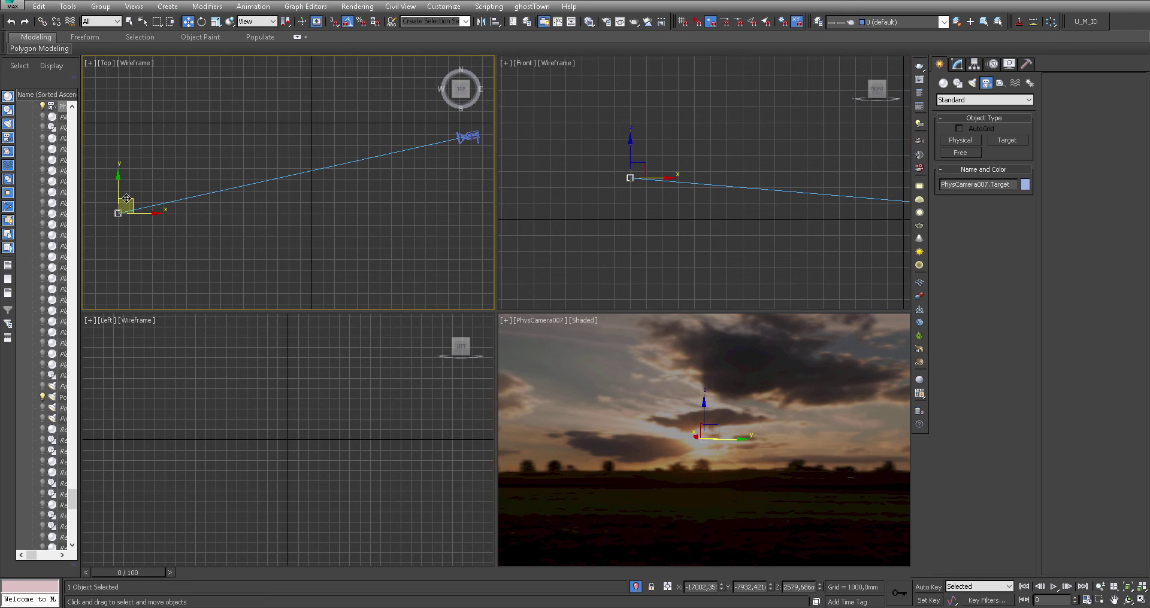
left_click_drag(127, 198, 128, 201)
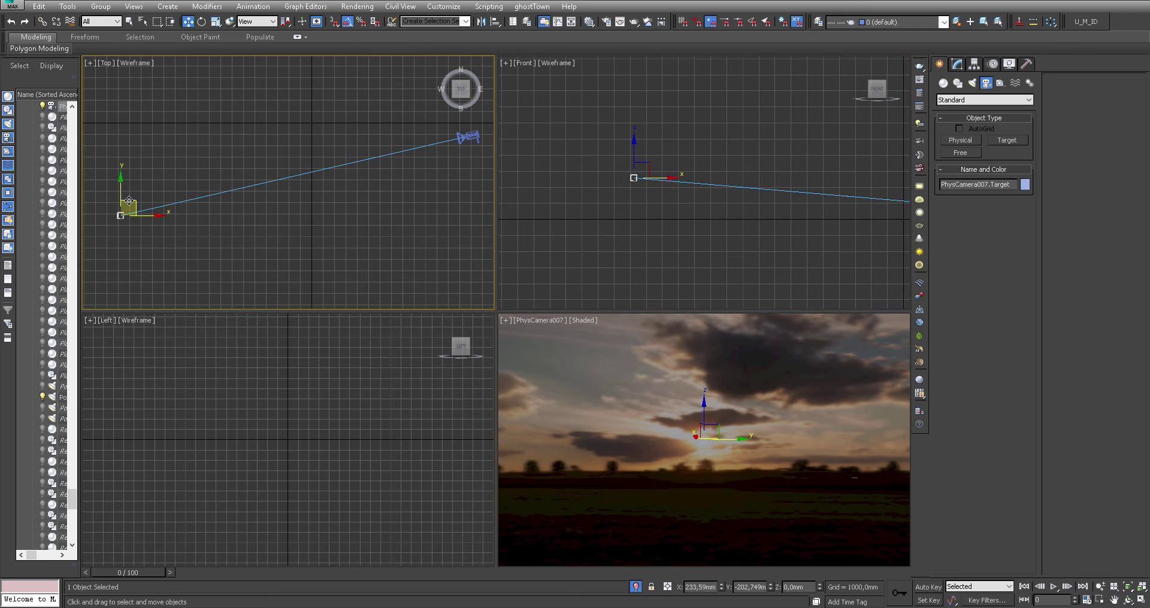
left_click(355, 232)
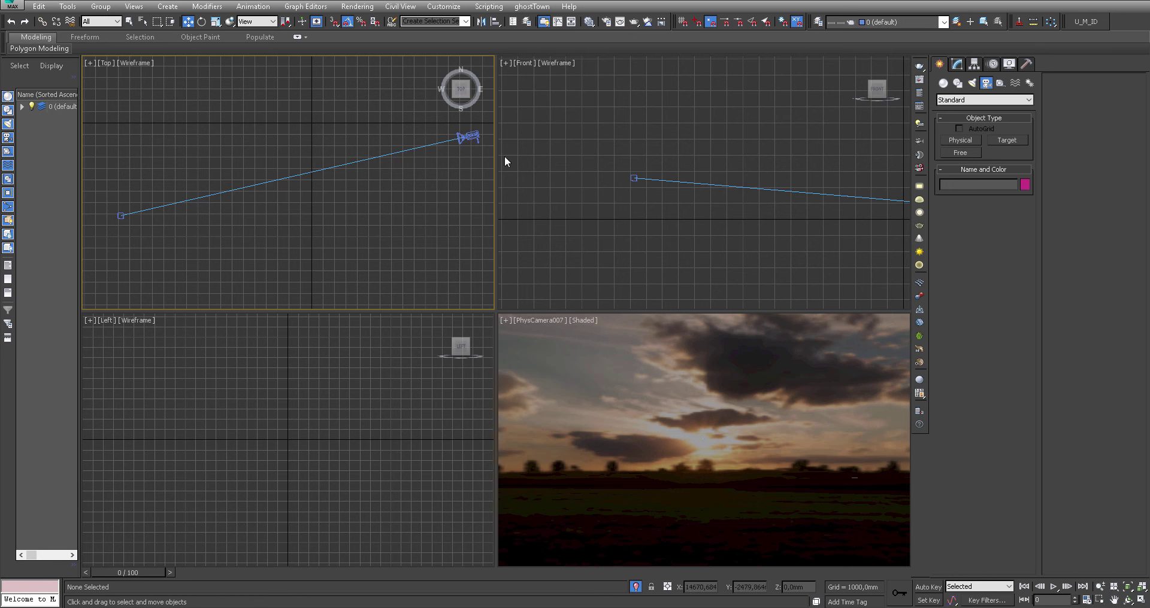
Step: Isolate PhysCamera007 and its target with Alt+Q, then select VRaySun001.Target
left_click(775, 224)
key("z")
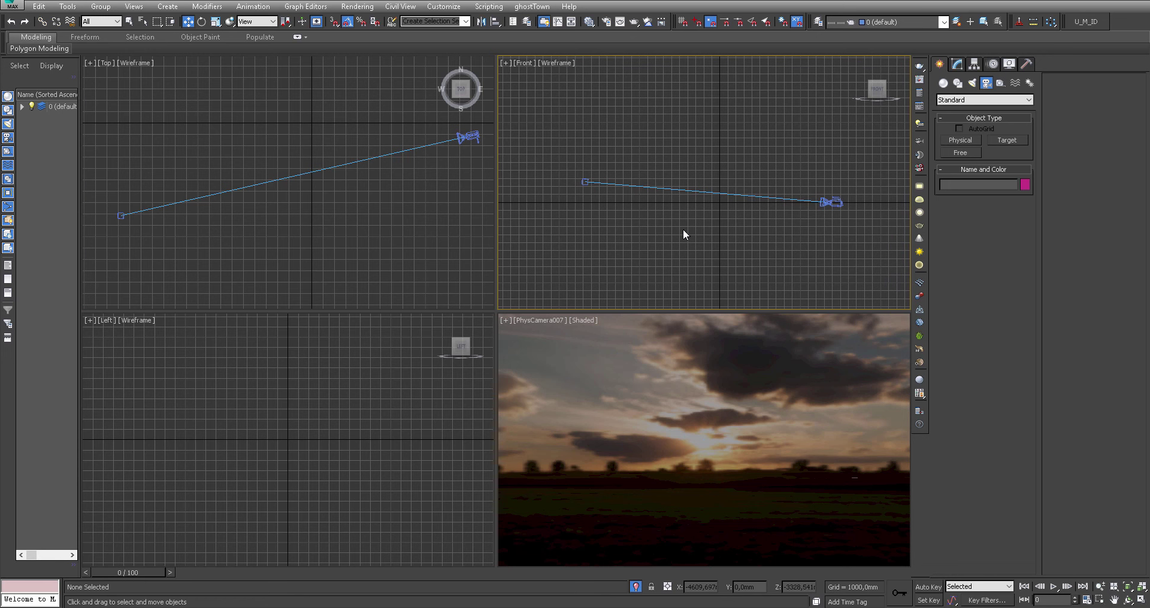
left_click(740, 421)
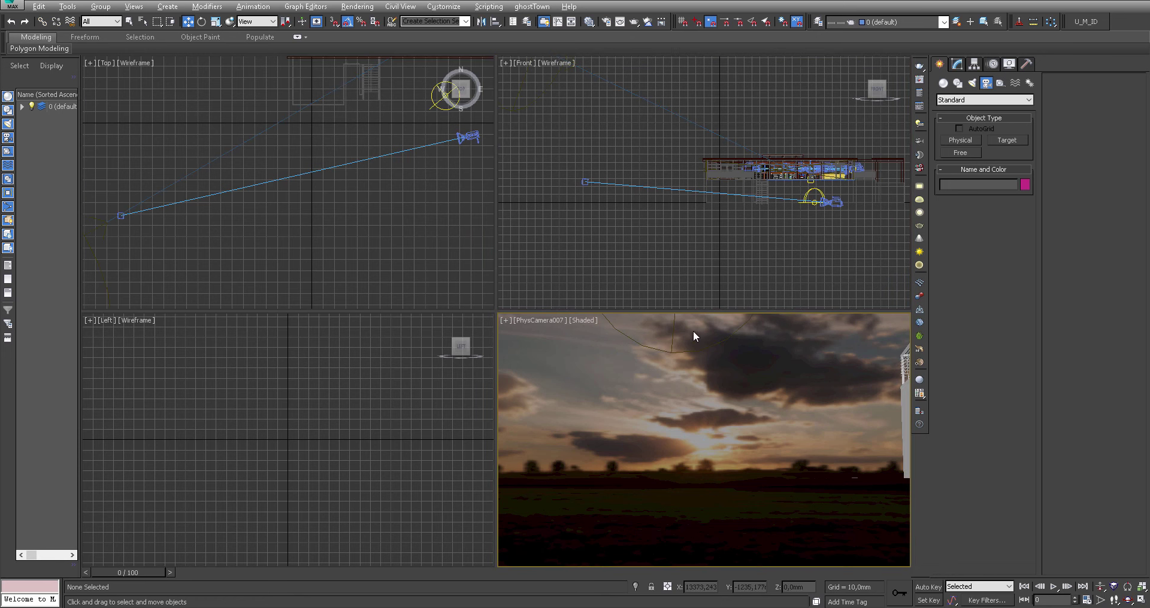
left_click_drag(642, 353, 643, 354)
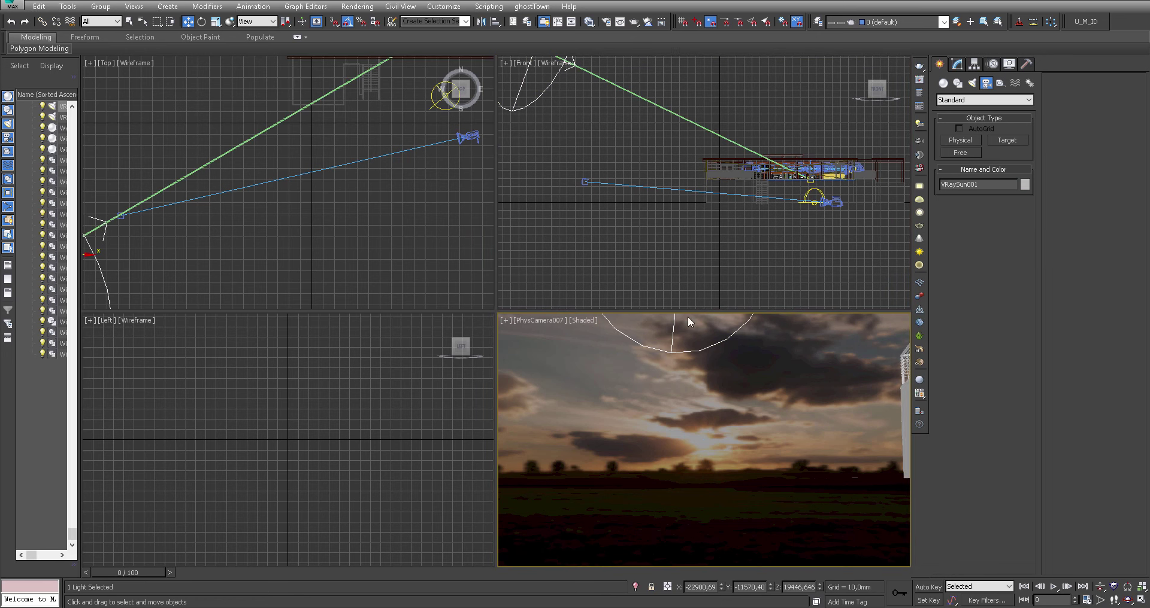
left_click(635, 187)
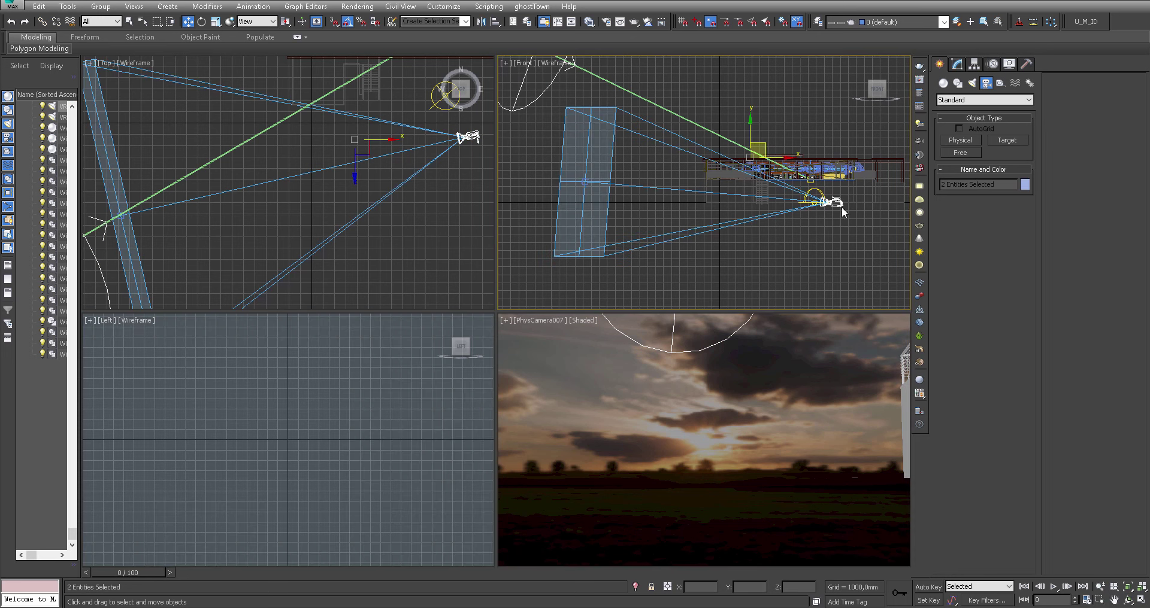
key("alt+q")
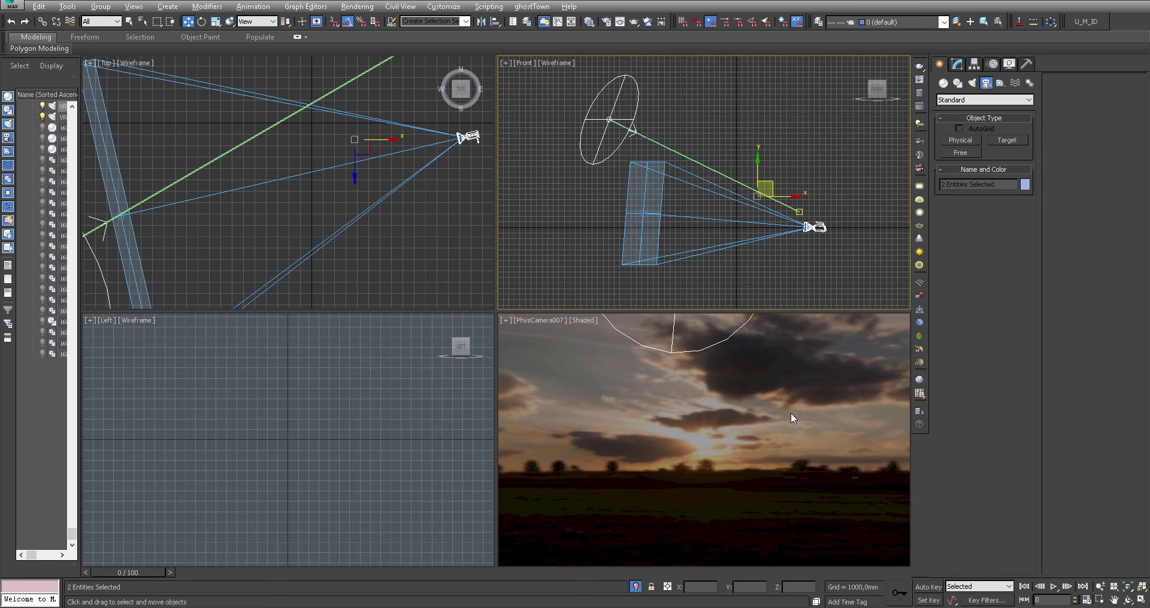
left_click(836, 177)
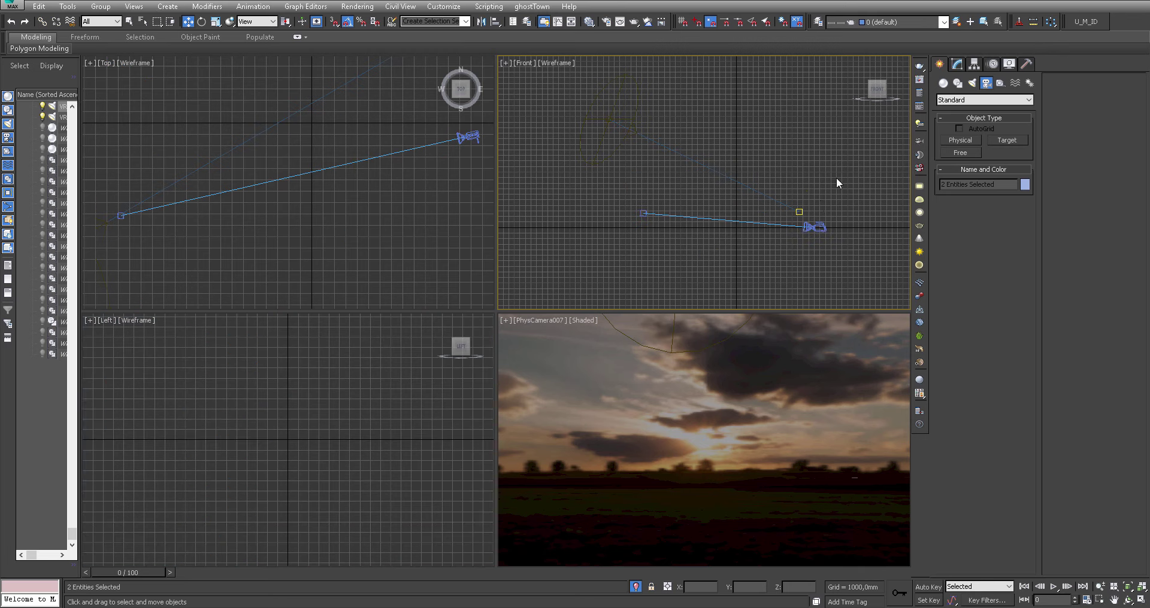
left_click(799, 213)
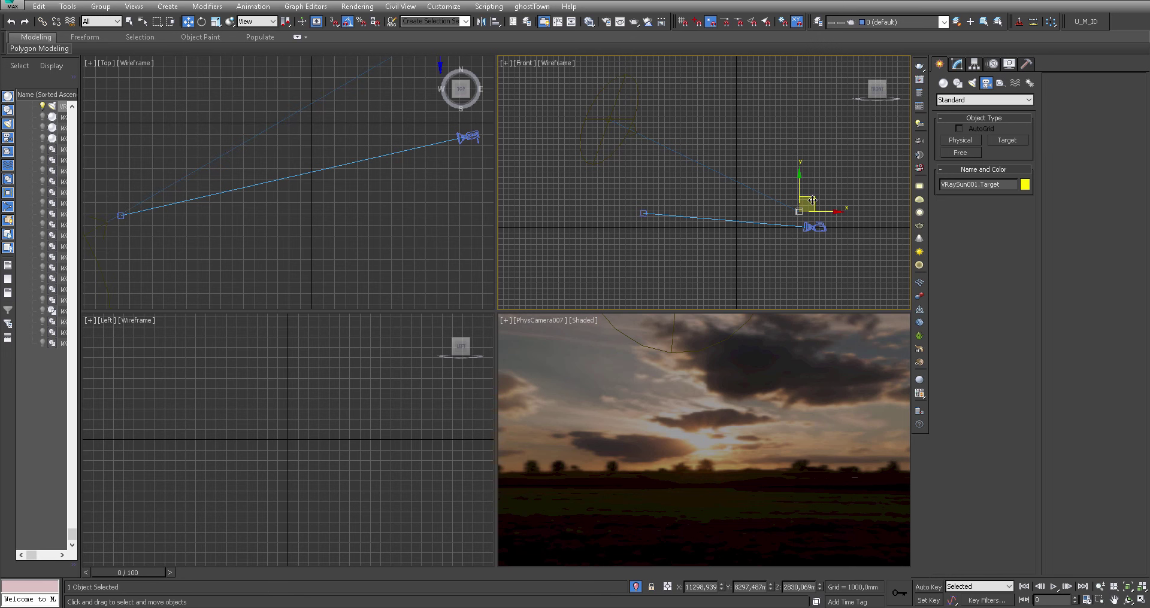
Step: Align VRaySun001.Target's center to PhysCamera007's center on X, Y and Z
key("alt+a")
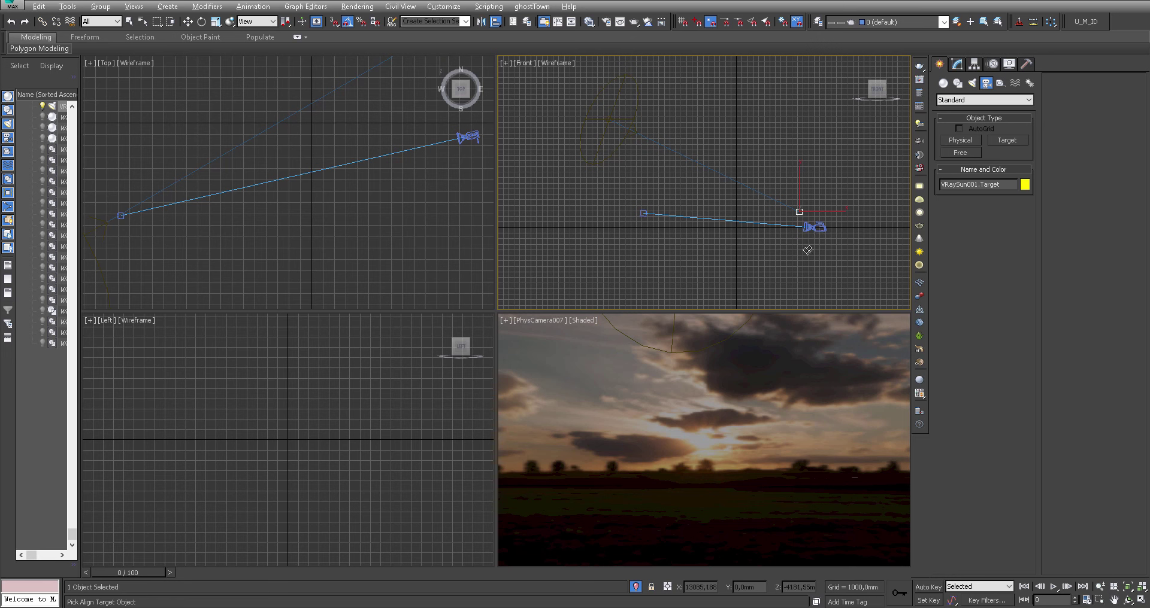
left_click(819, 229)
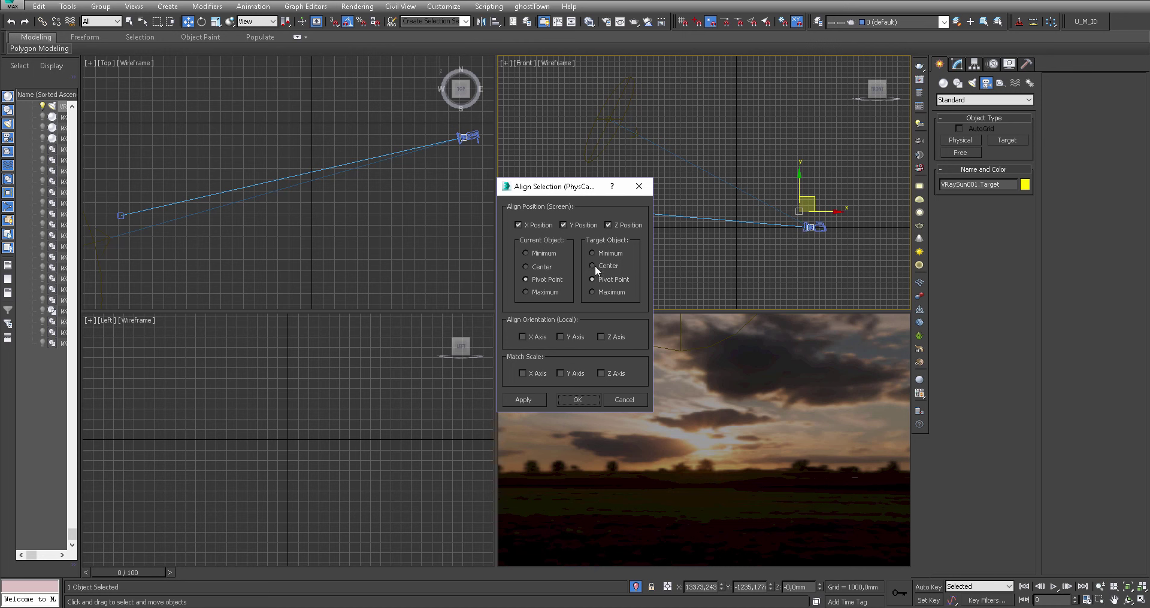
left_click(537, 268)
left_click(573, 400)
left_click(639, 136)
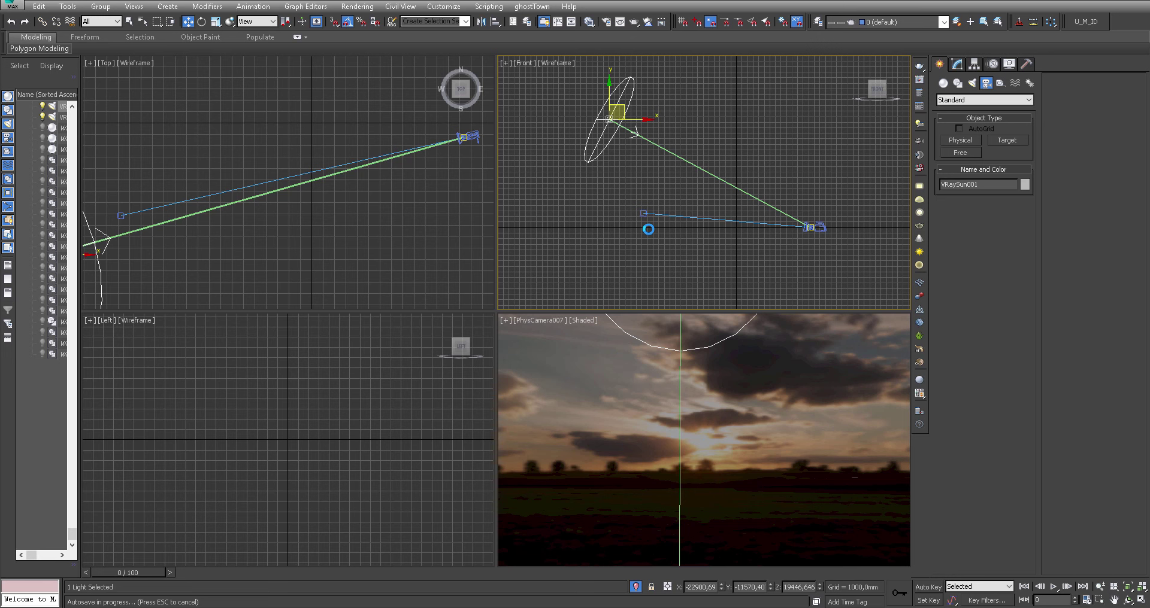
Step: Align VRaySun001 center-to-center on X, Y and Z with the camera's target
key("alt+a")
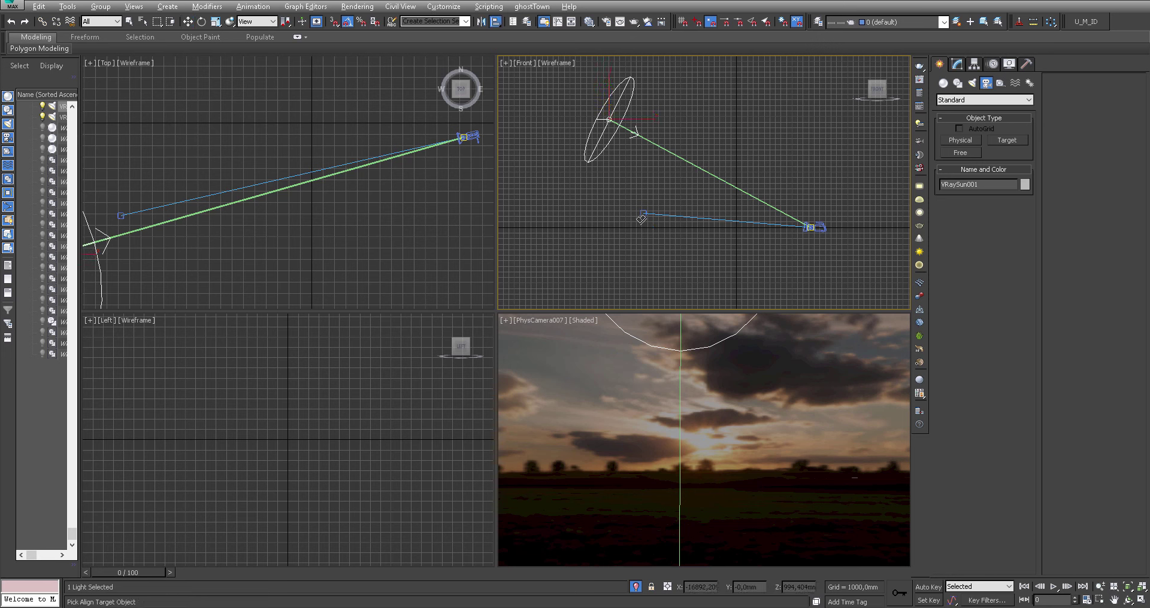
left_click(645, 214)
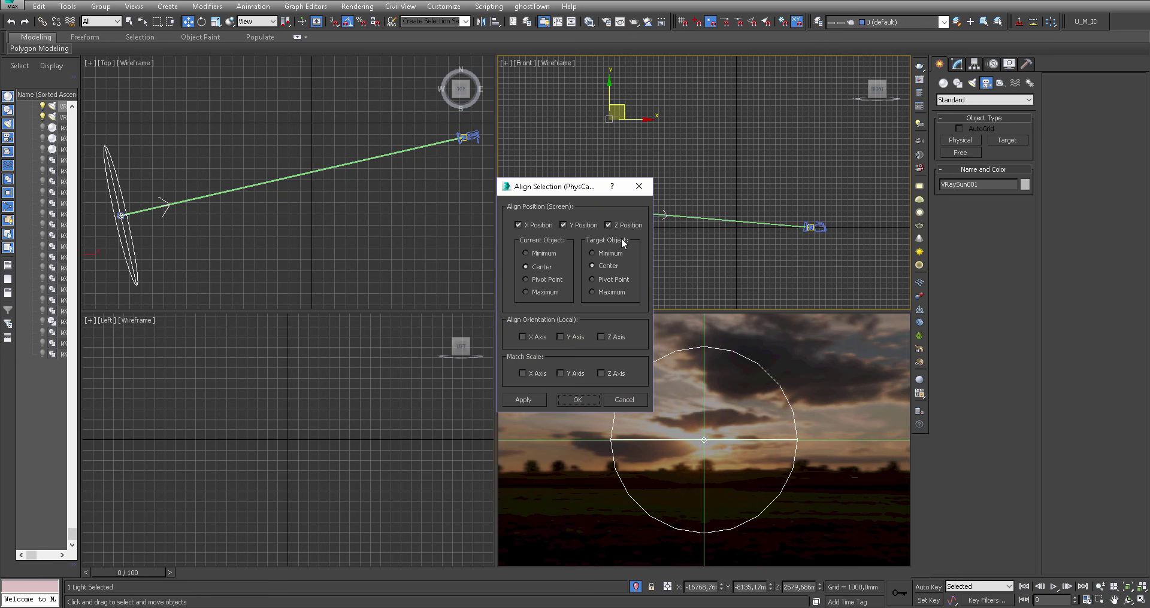
left_click(578, 400)
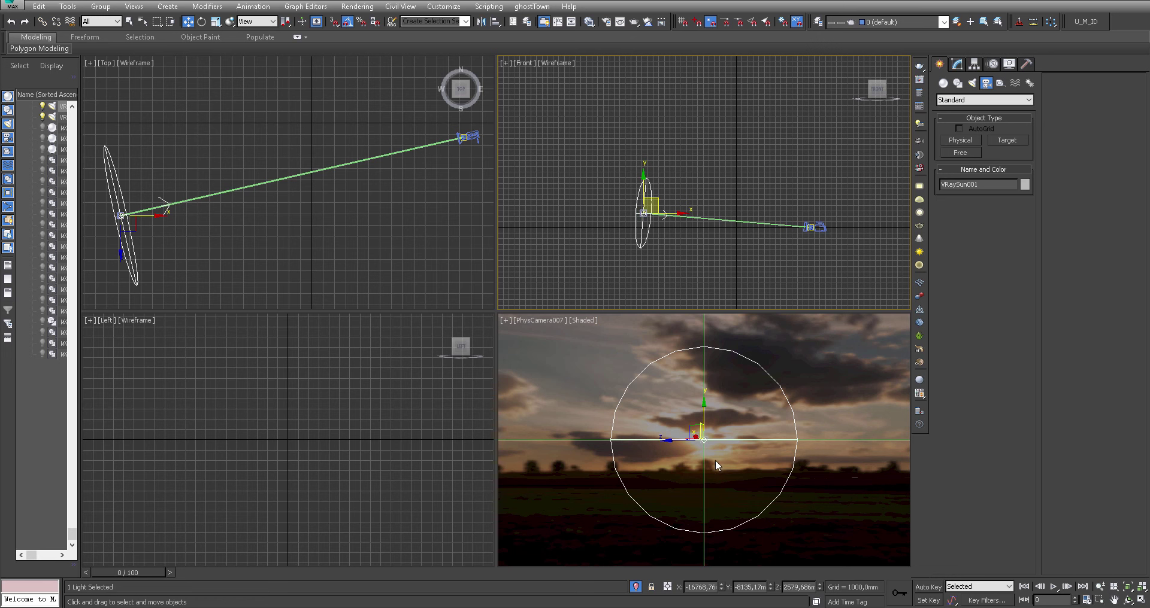
left_click(713, 265)
Step: Delete PhysCamera007 and open VRaySun001's parameters (turbidity 3.0, intensity 0.3, size 4.38)
left_click(824, 227)
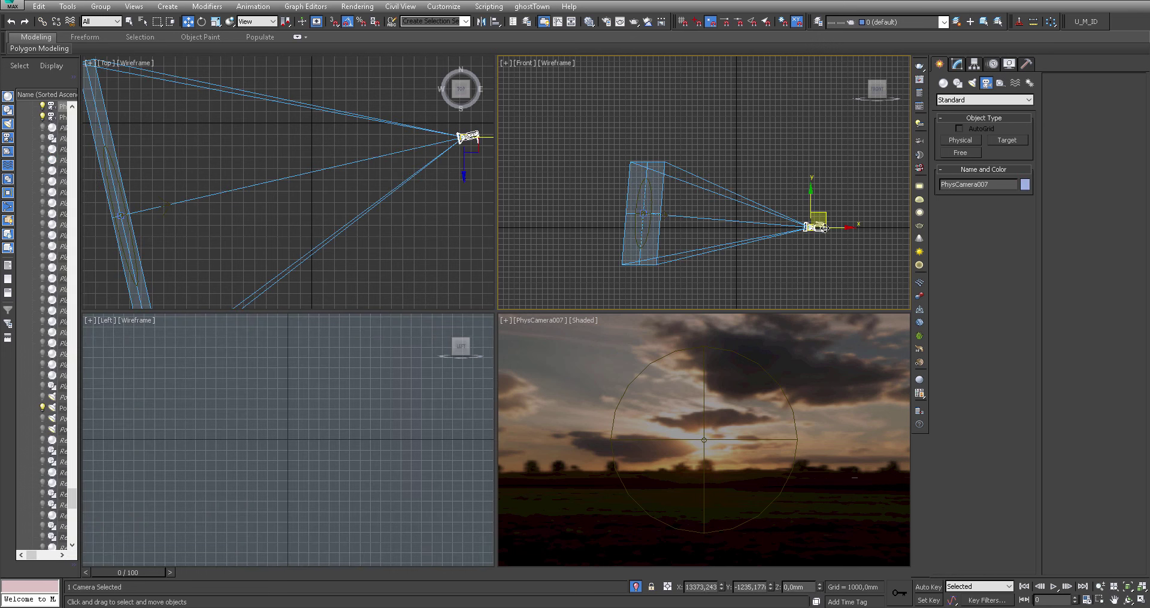
key("Delete")
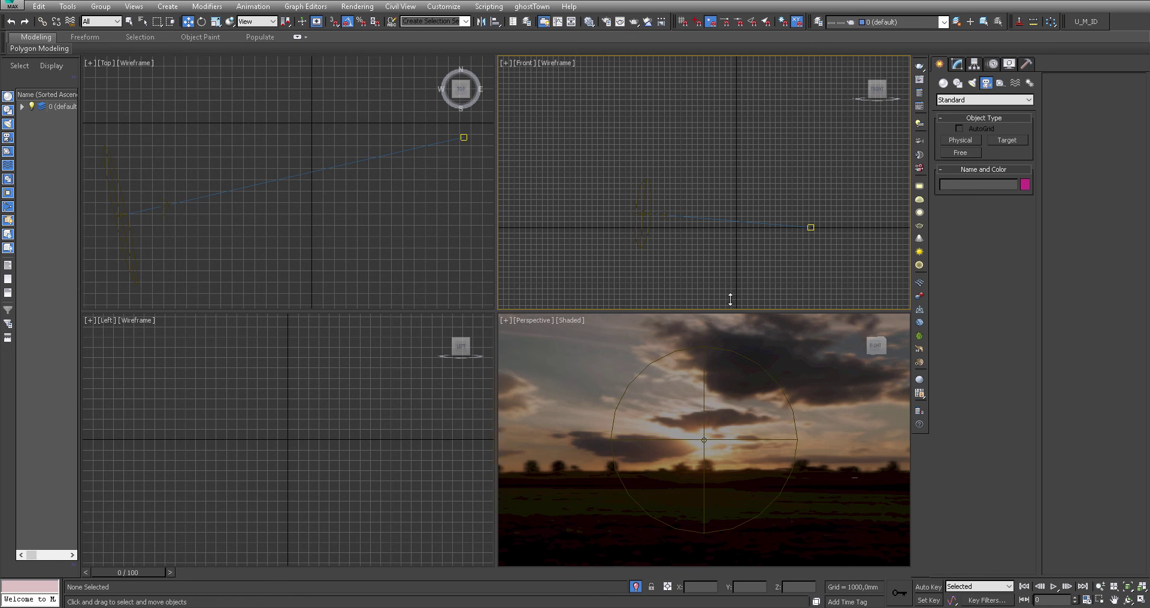
left_click(676, 199)
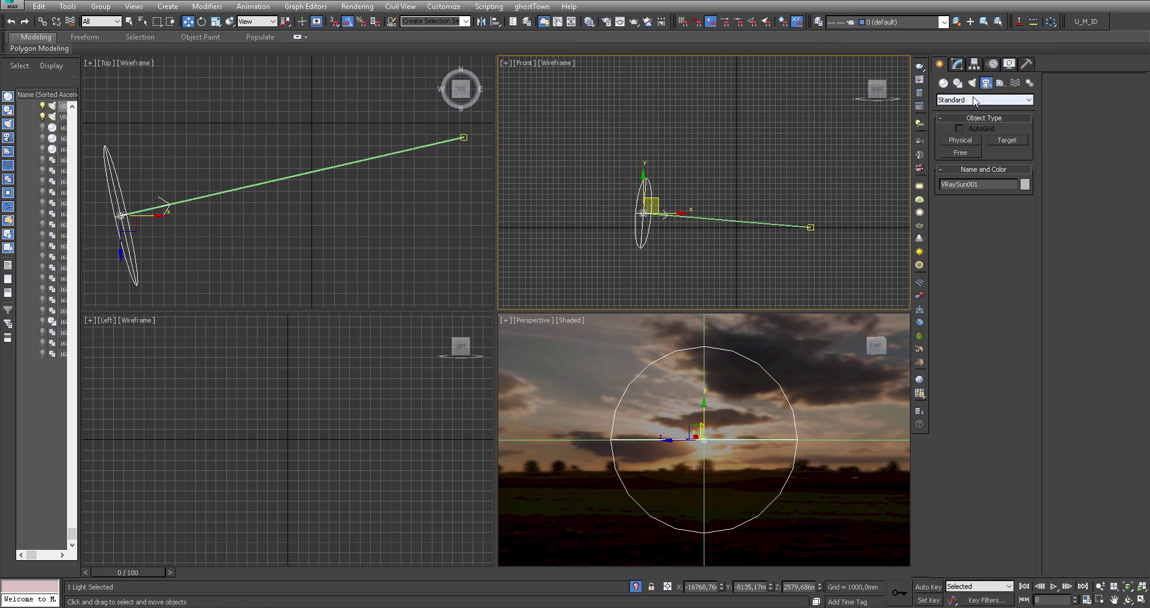
left_click(957, 64)
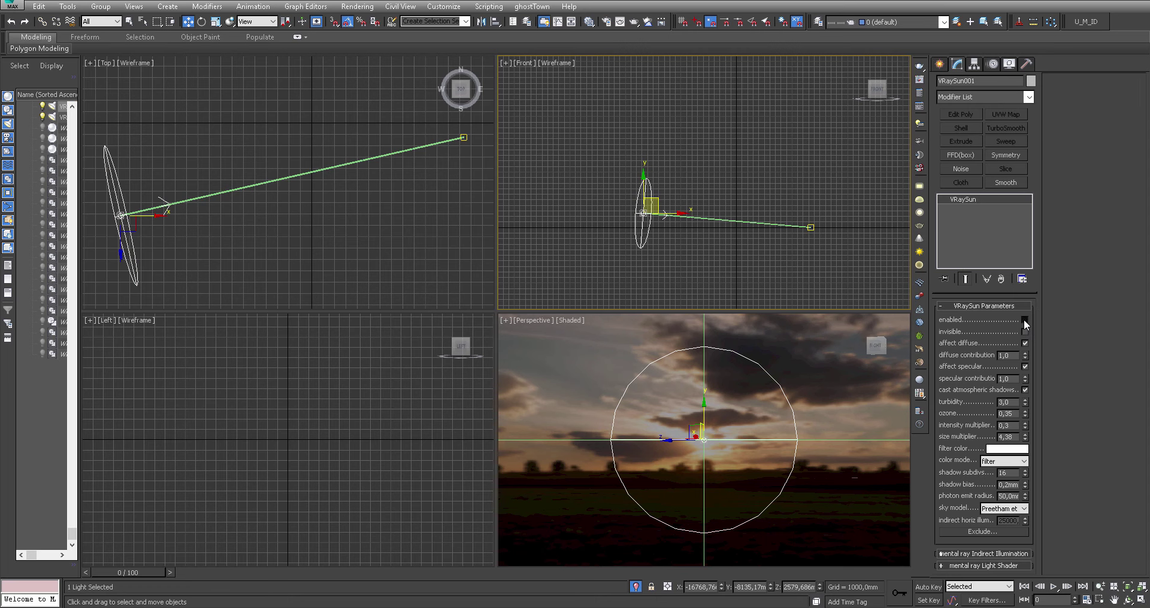
Step: Unhide all hidden scene objects and maximize the Perspective viewport
right_click(809, 417)
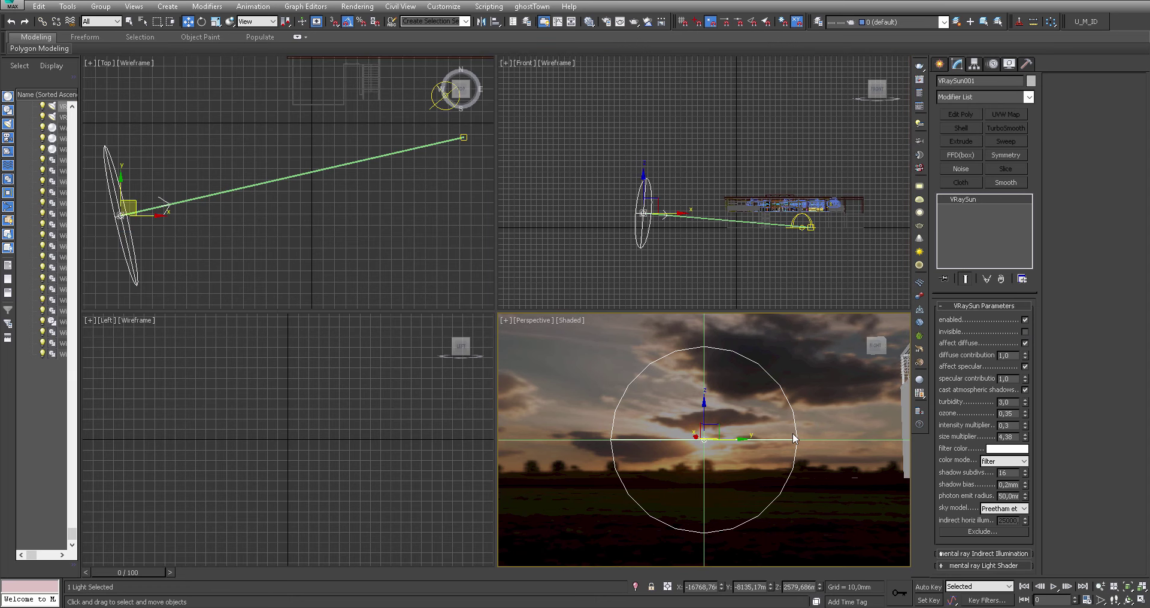
key("alt+w")
scroll(662, 382, "up", 2)
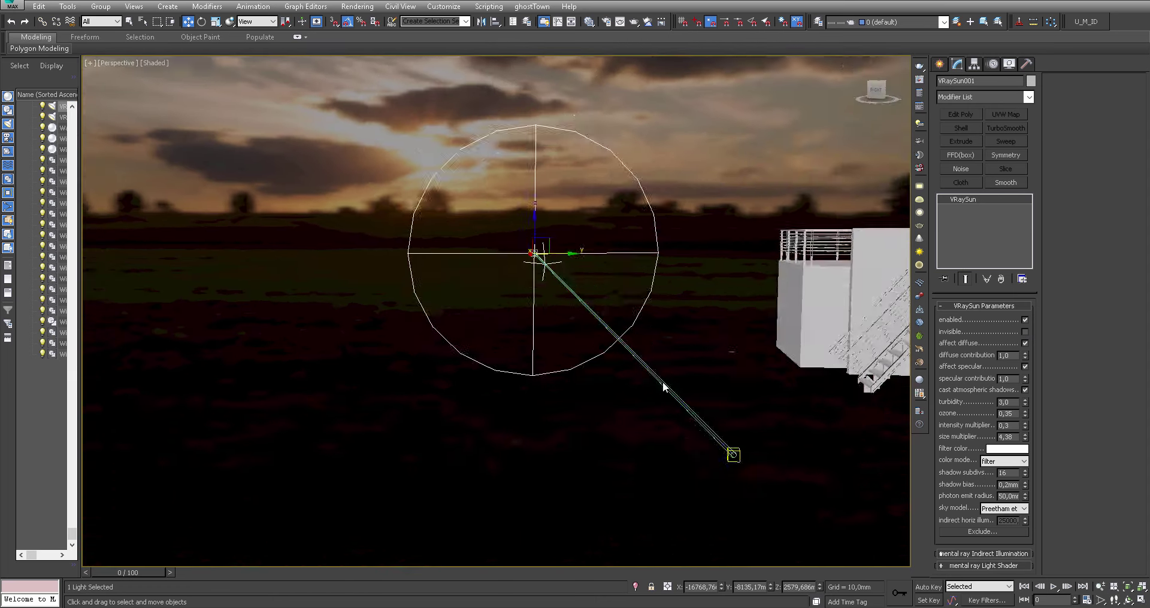
scroll(759, 410, "up", 5)
scroll(756, 412, "down", 2)
scroll(752, 411, "down", 4)
Step: Orbit around the building and select the VRayLight047 dome light to show its settings
mouse_move(784, 407)
middle_mouse_down("alt")
mouse_move(687, 371)
mouse_move(721, 366)
mouse_move(793, 416)
middle_mouse_up("alt")
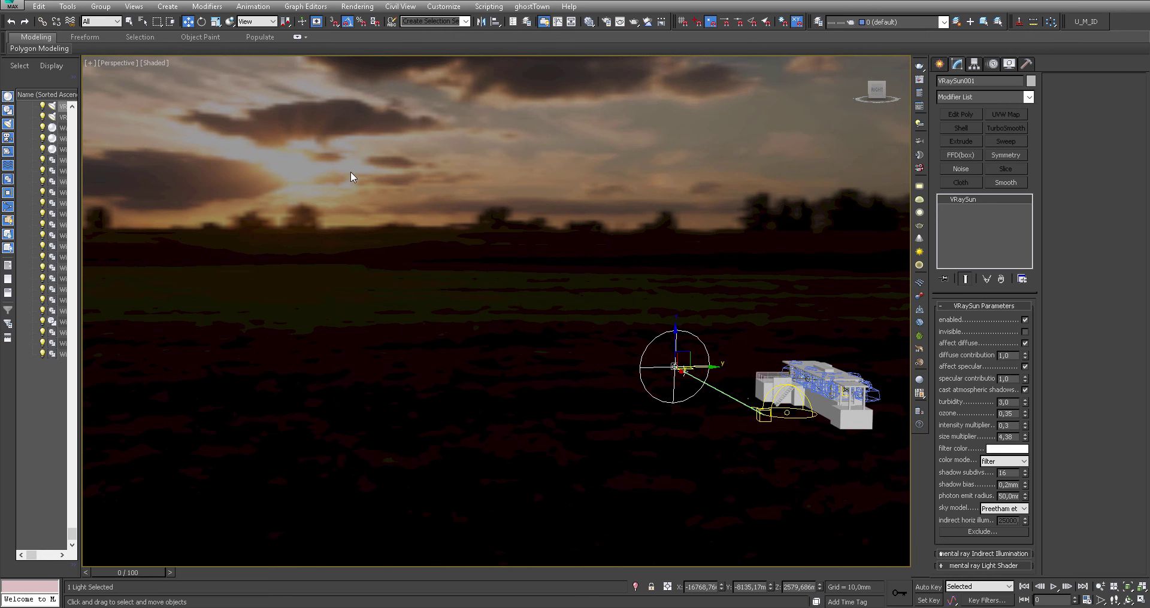
middle_click_drag(654, 339, 654, 370, "alt")
left_click(789, 427)
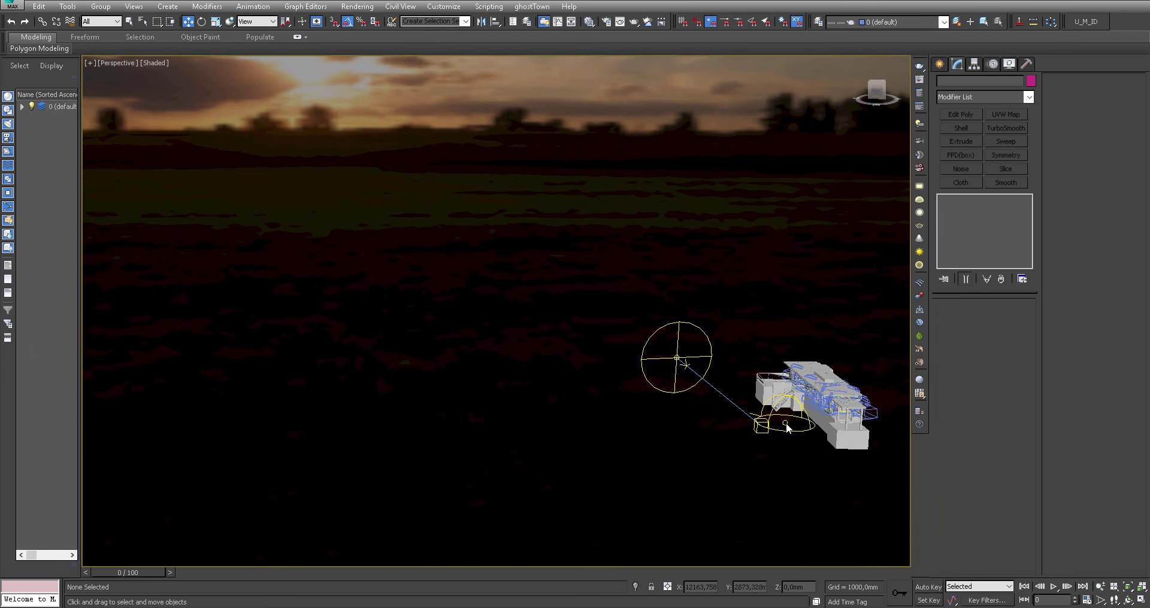
middle_click_drag(789, 426, 799, 421, "alt")
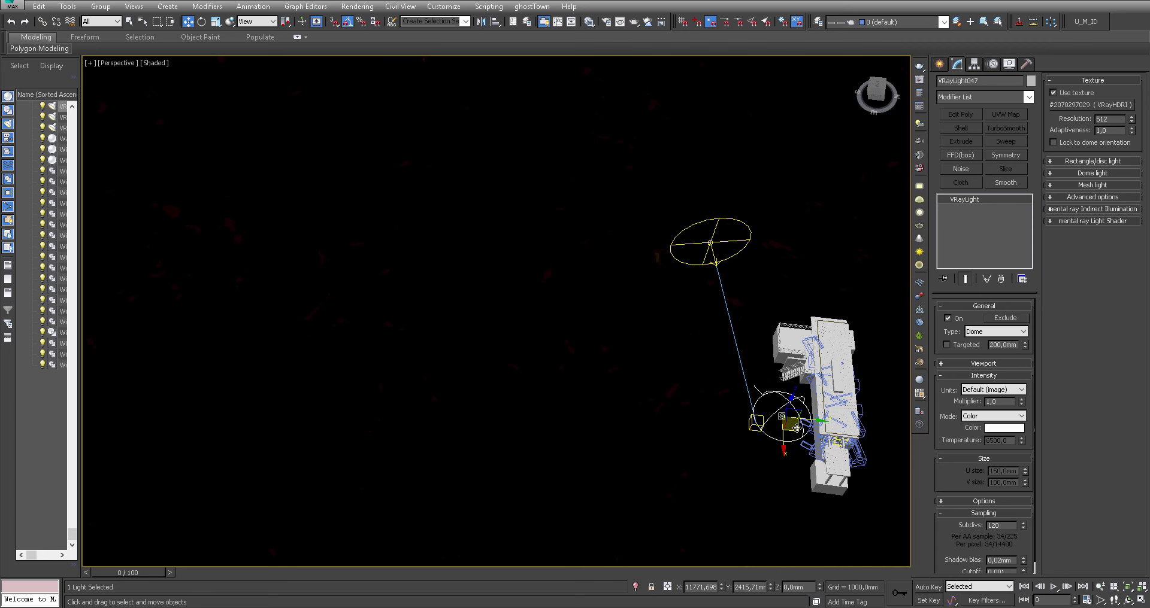
Step: Move VRayLight047 onto the sun-target line in Top view (about X -2000, Y -692 mm)
left_click_drag(796, 428, 737, 343)
key("alt+w")
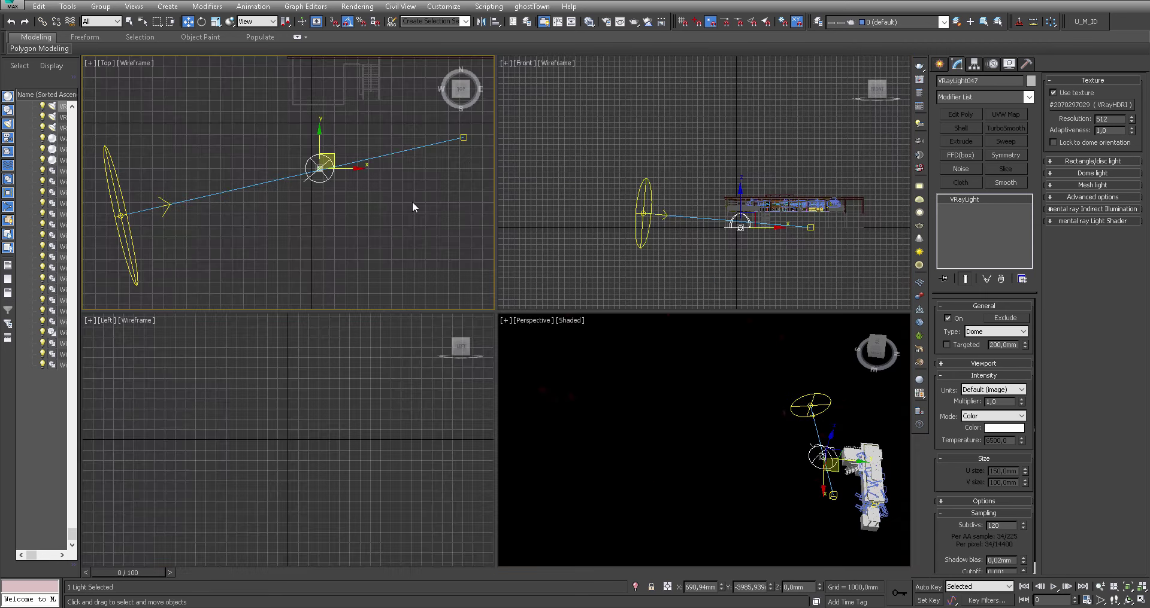
key("z")
key("alt+w")
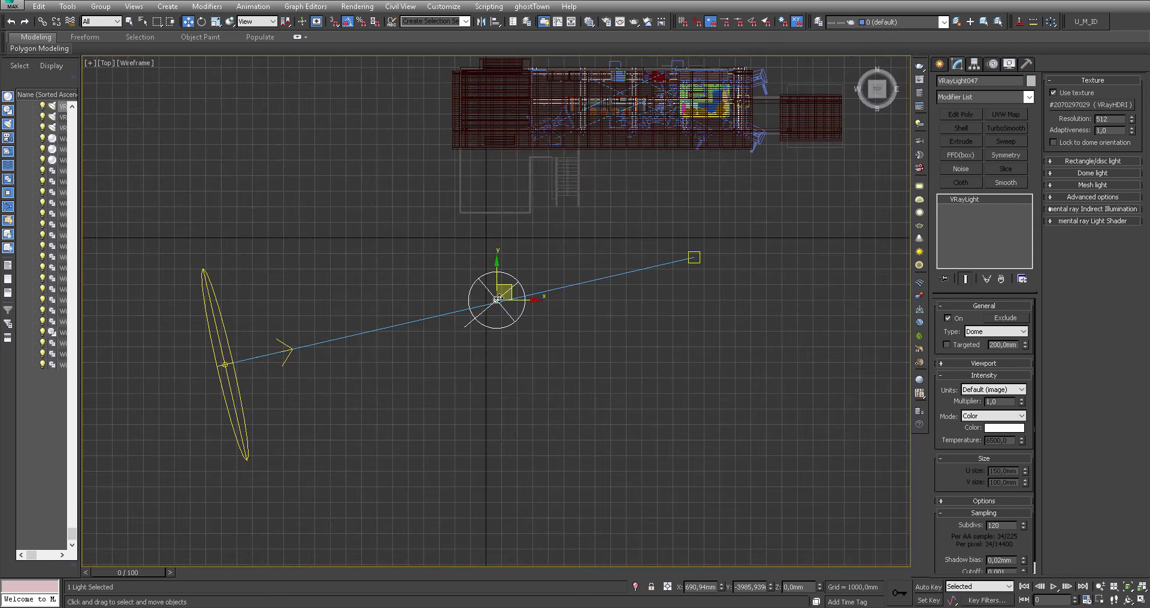
left_click_drag(507, 285, 477, 296)
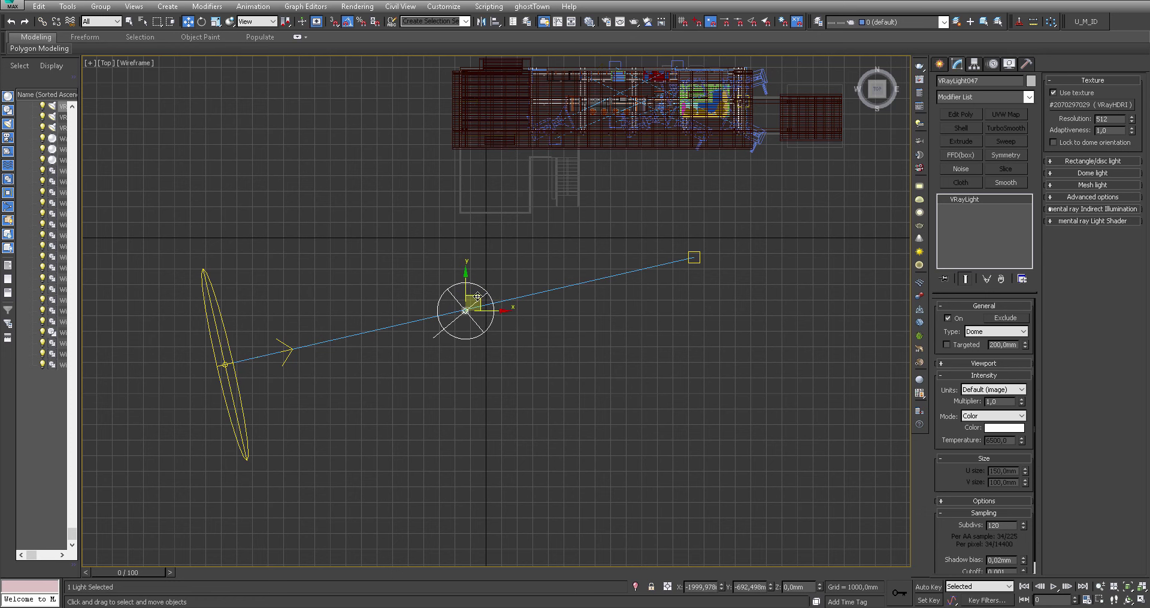
left_click_drag(728, 234, 665, 290)
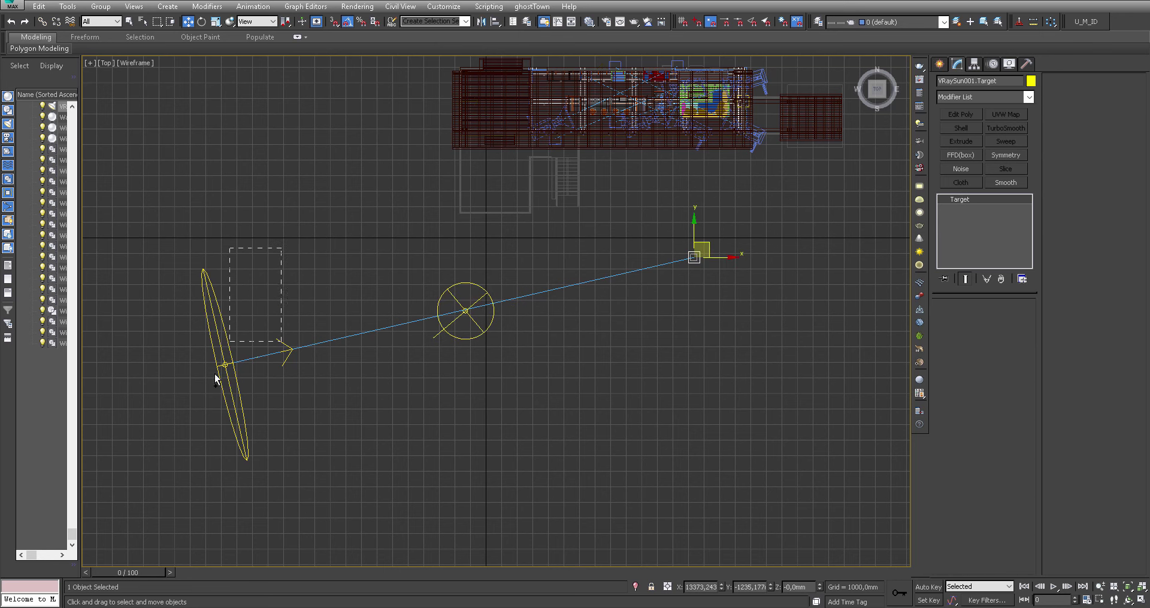
Step: Link VRaySun001 as a child of dome light VRayLight047 with Select and Link
left_click_drag(215, 373, 180, 440)
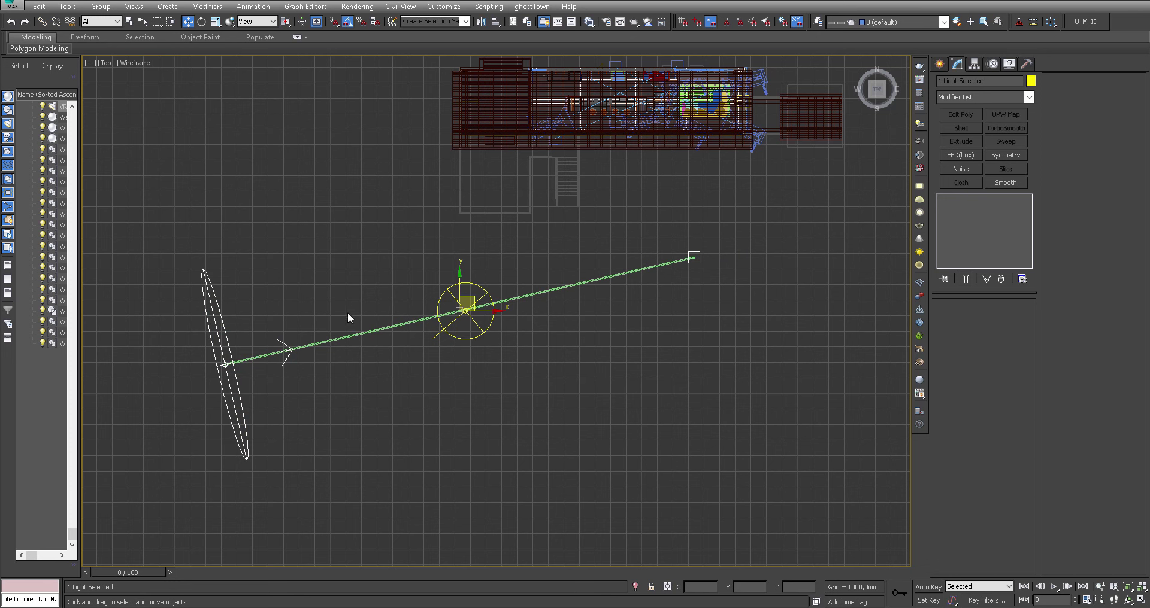
left_click(43, 25)
left_click_drag(225, 364, 361, 296)
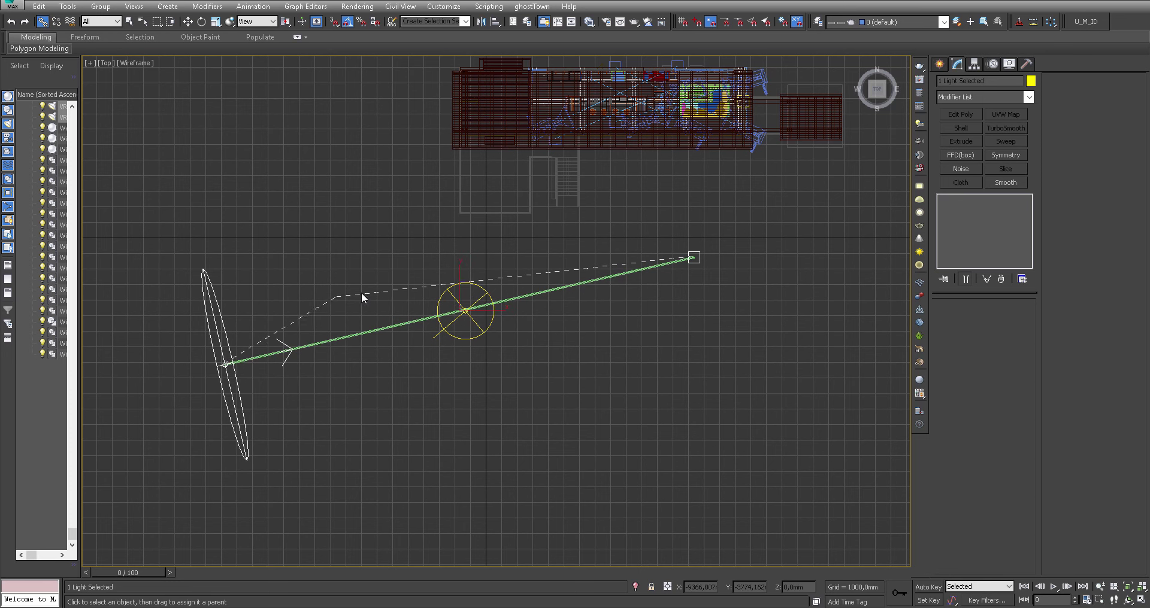
left_click_drag(301, 330, 468, 313)
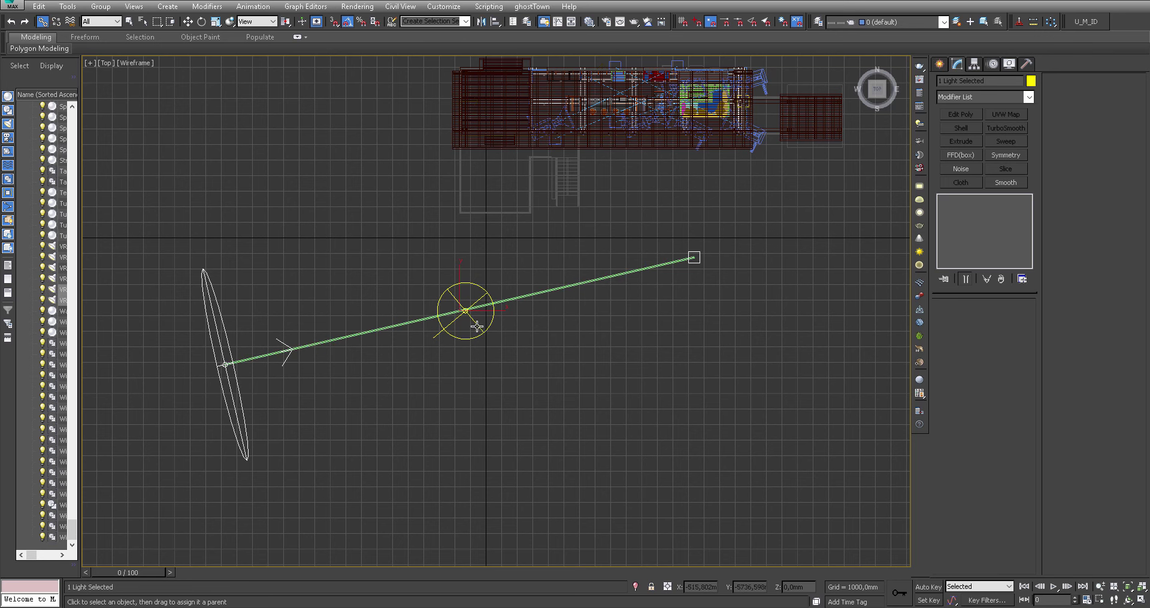
right_click(474, 270)
Step: Rotate VRayLight047 and its linked sun about Z toward -115°, checking the sunset sky
key("q")
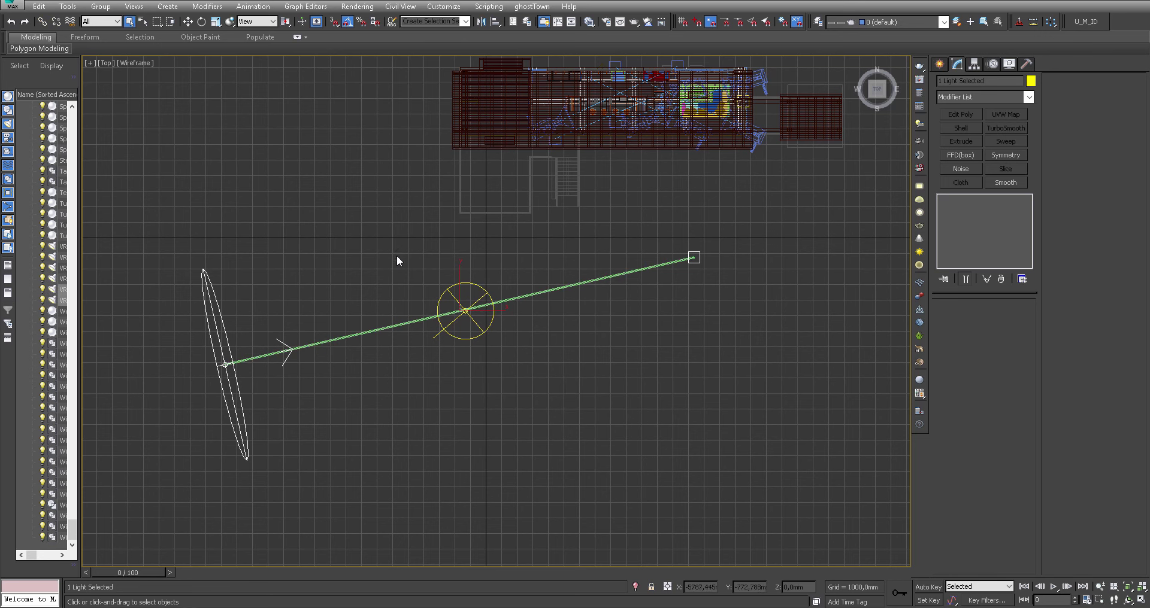
left_click(472, 285)
key("e")
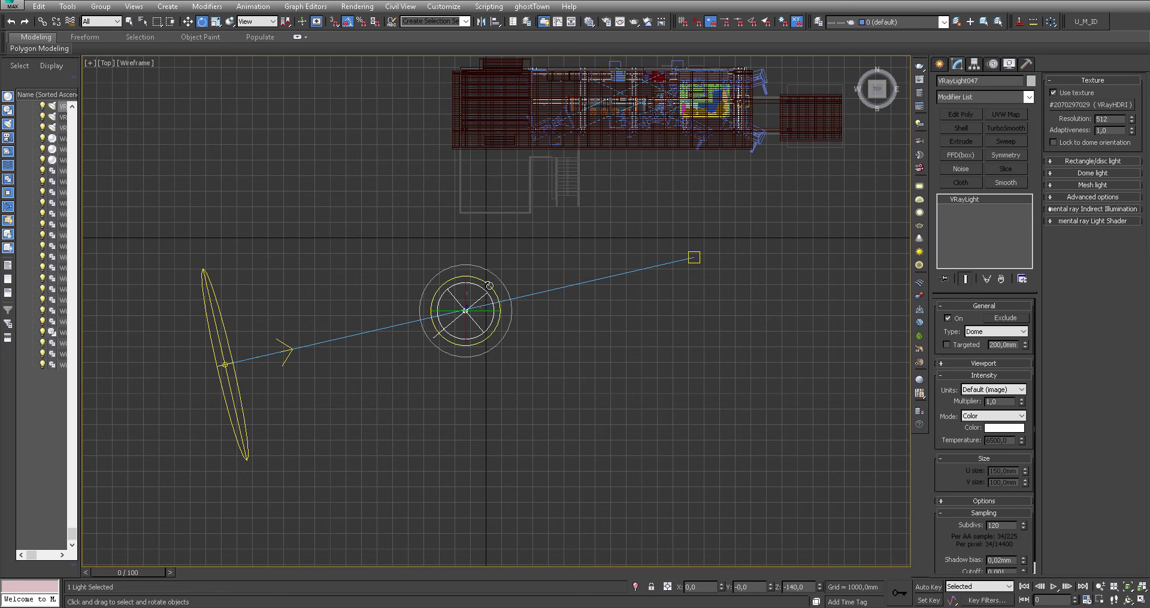
mouse_move(482, 281)
left_mouse_down()
mouse_move(480, 265)
mouse_move(585, 358)
left_mouse_up()
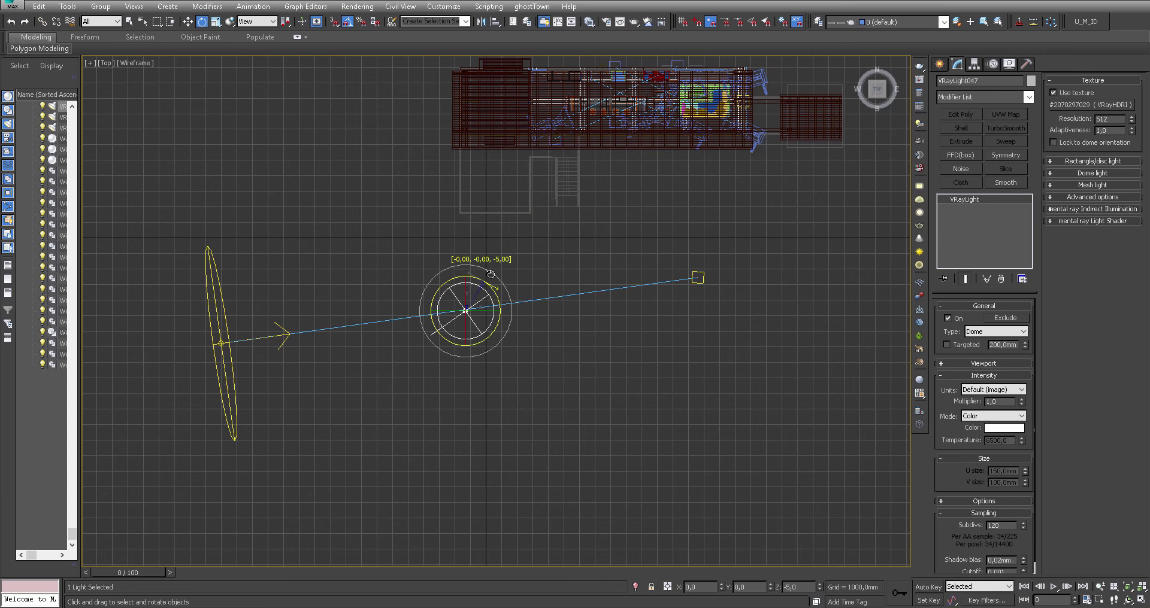
key("alt+w")
key("alt+w")
middle_click_drag(635, 394, 632, 288, "alt")
left_click_drag(714, 346, 734, 342)
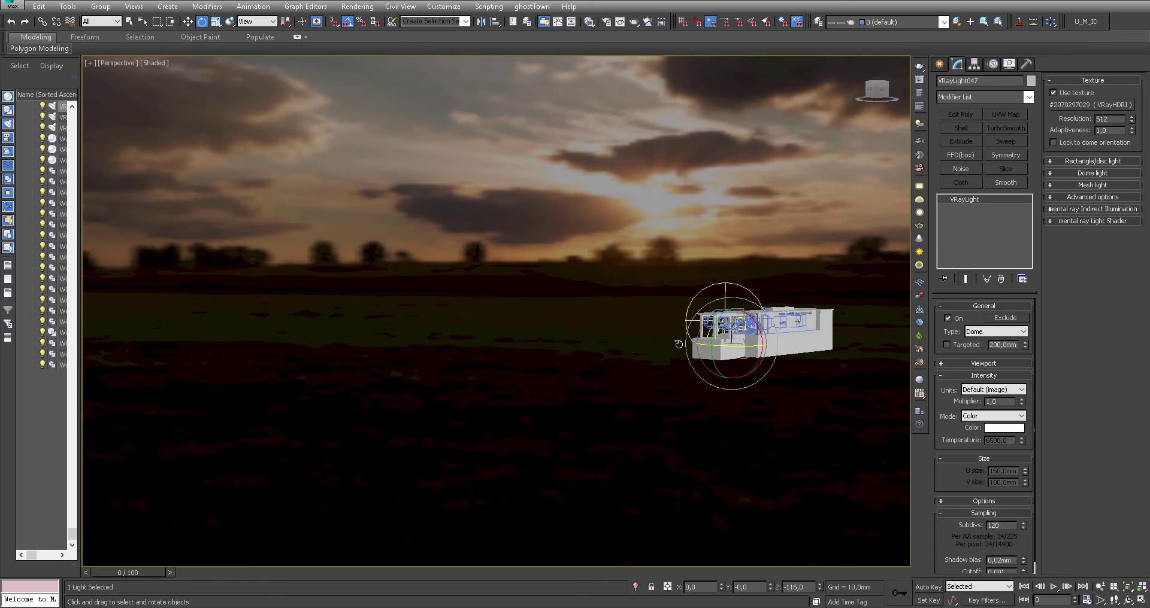
Step: Rotate the dome light further to Z -75° and open Environment and Effects with the VRayHDRI map
scroll(734, 342, "up", 5)
scroll(700, 320, "down", 2)
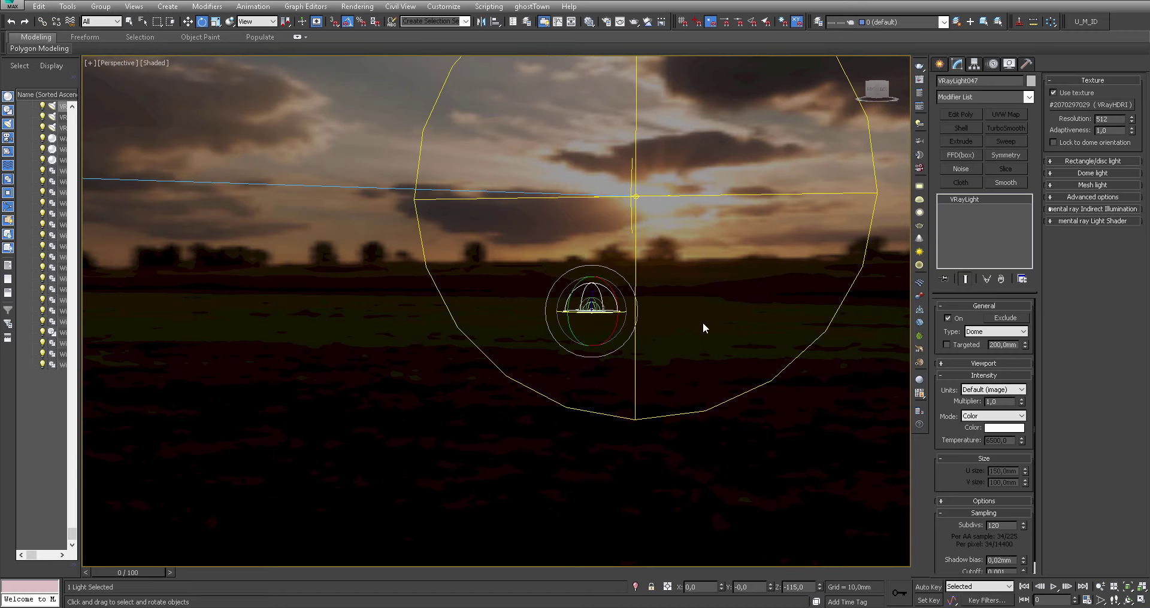
scroll(703, 326, "down", 2)
scroll(706, 326, "down", 4)
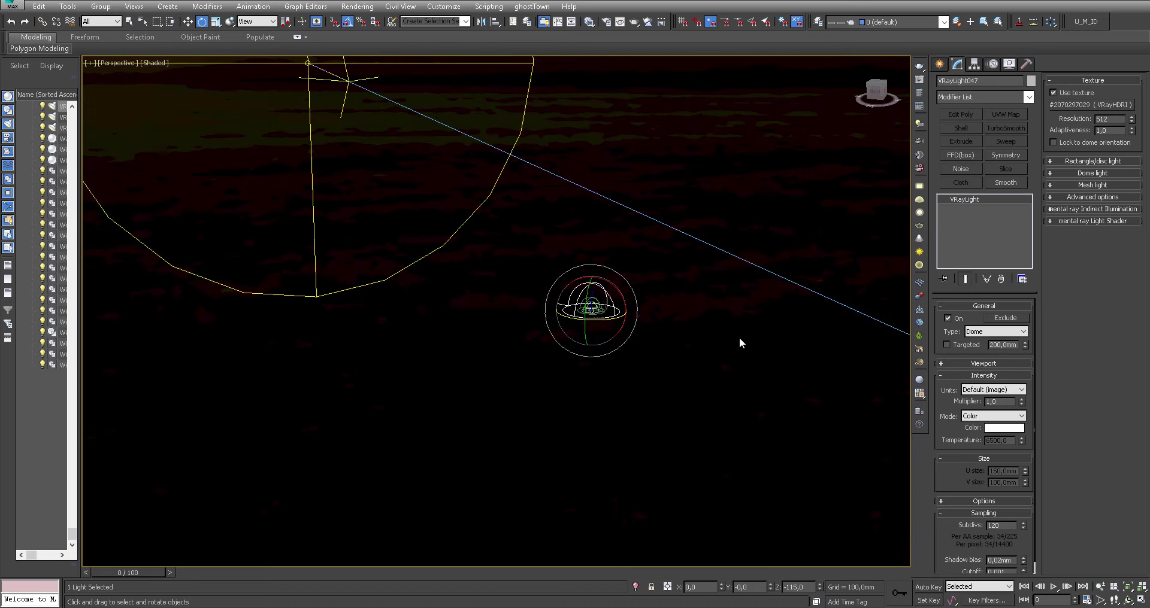
middle_click_drag(732, 333, 557, 377, "alt")
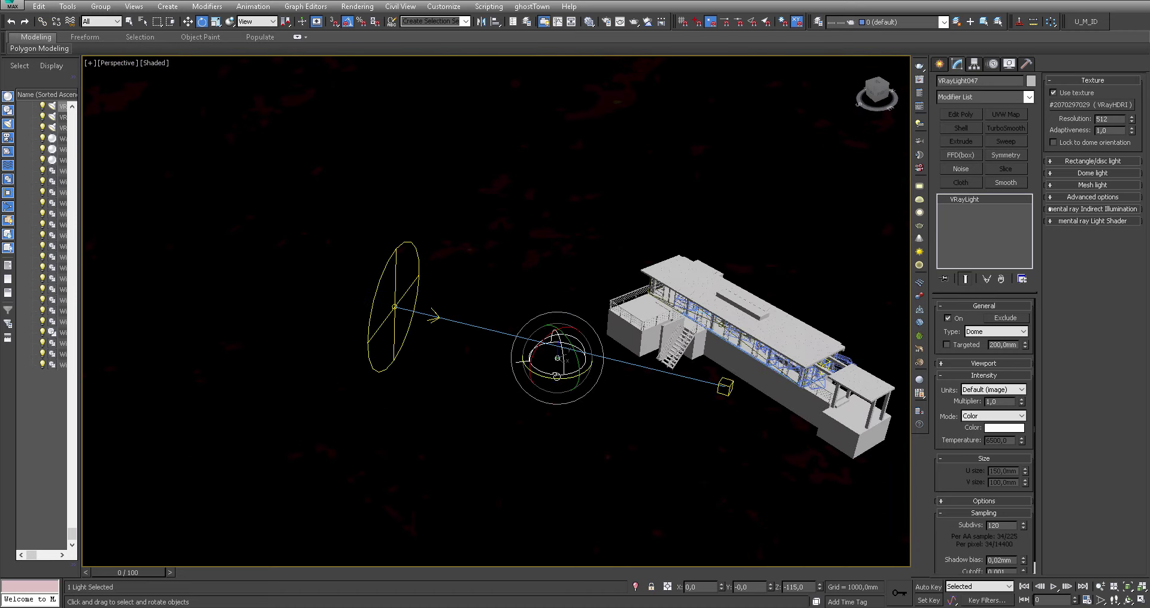
left_click_drag(552, 380, 608, 337)
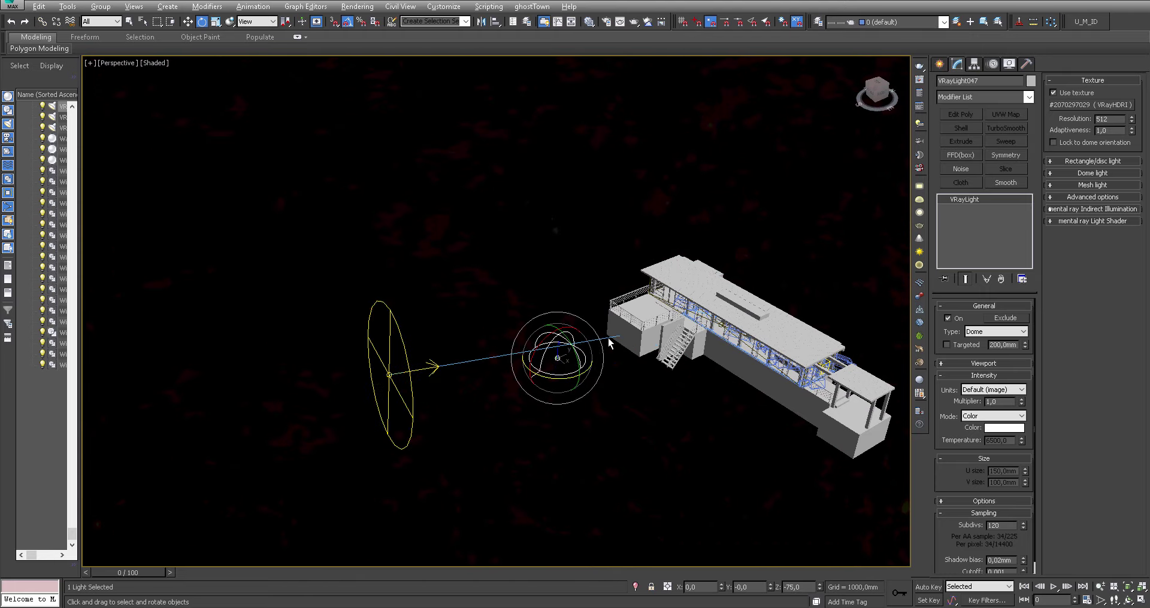
middle_click_drag(608, 338, 652, 346, "alt")
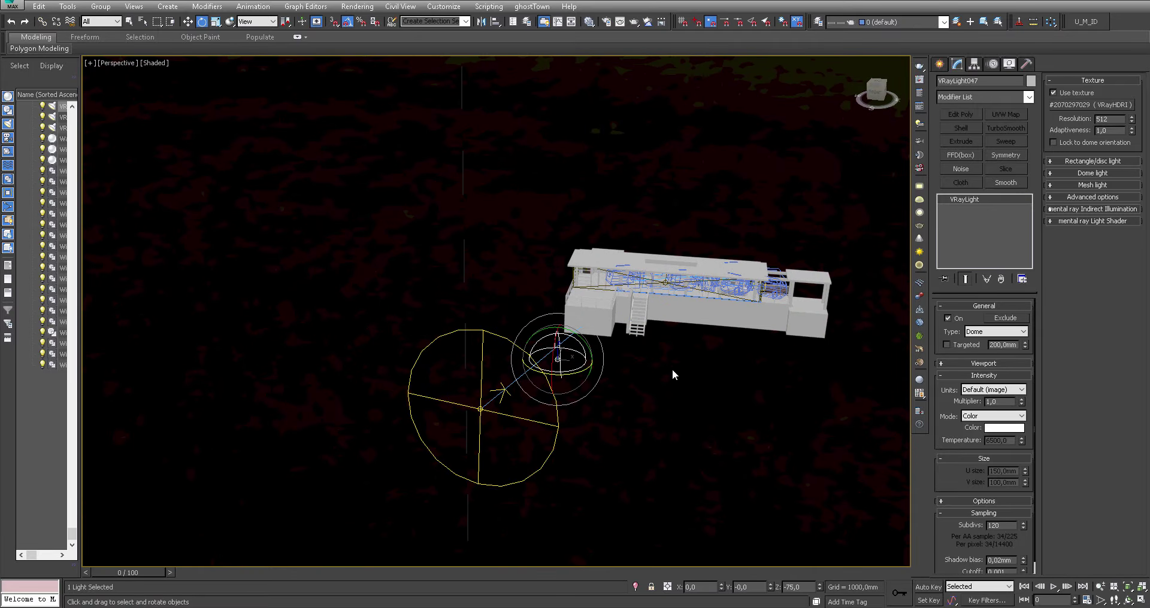
key("8")
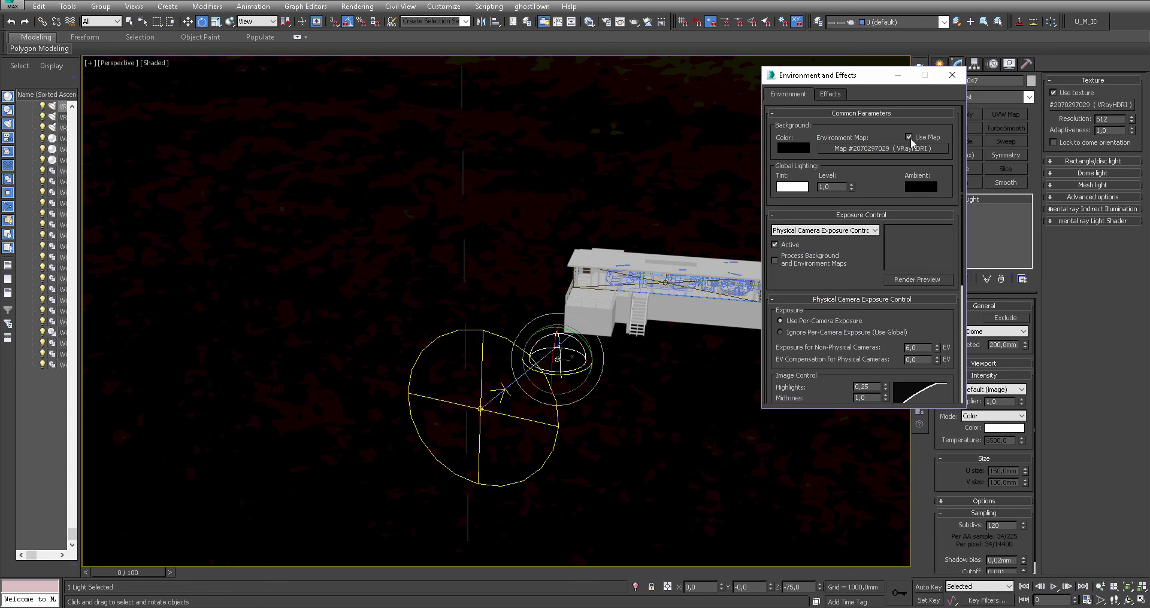
Step: Disable the environment background map and switch the viewport to the interior PhysCamera view
left_click(908, 137)
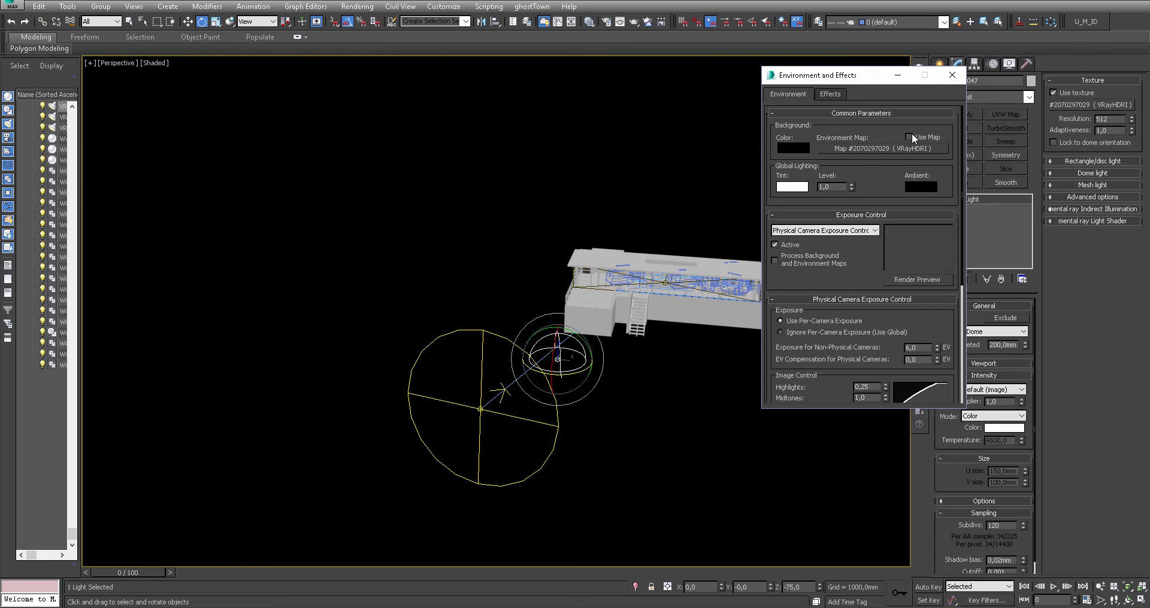
left_click(897, 74)
left_click(700, 412)
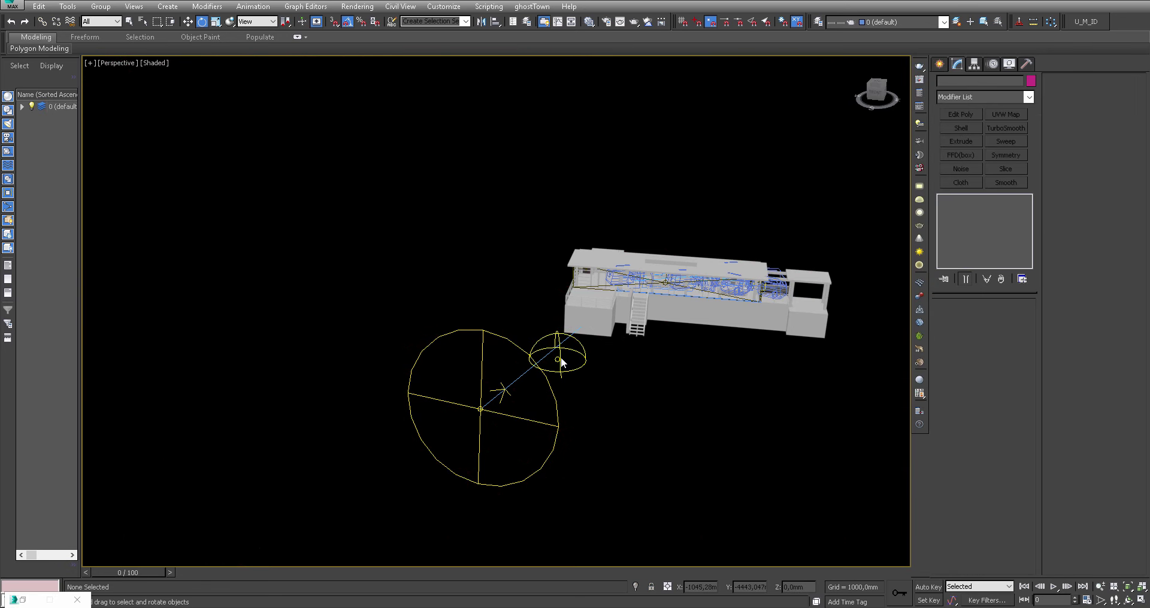
key("c")
double_click(558, 224)
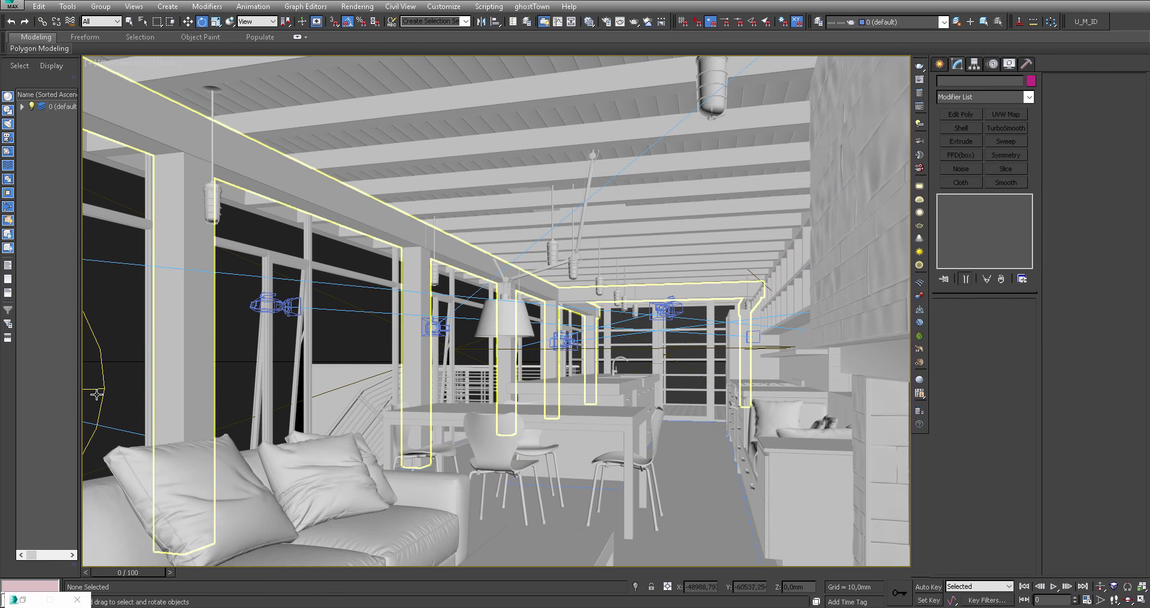
Step: Rotate the dome light on Z to -105° and render the maximized interior camera view
key("alt+w")
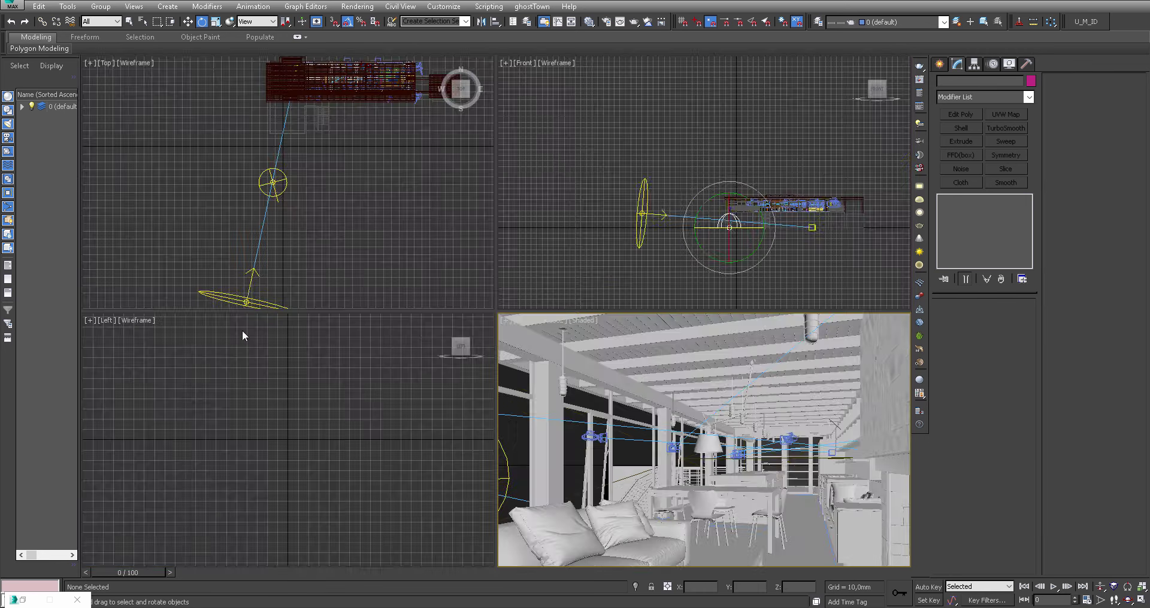
left_click(285, 176)
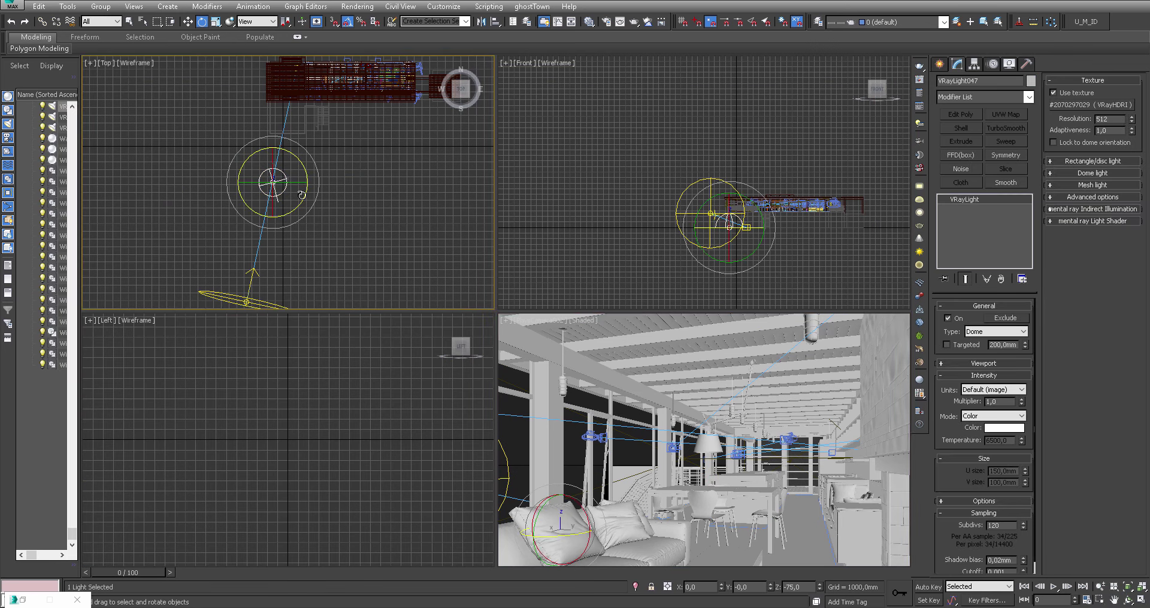
mouse_move(303, 198)
left_mouse_down()
mouse_move(284, 221)
mouse_move(294, 221)
left_mouse_up()
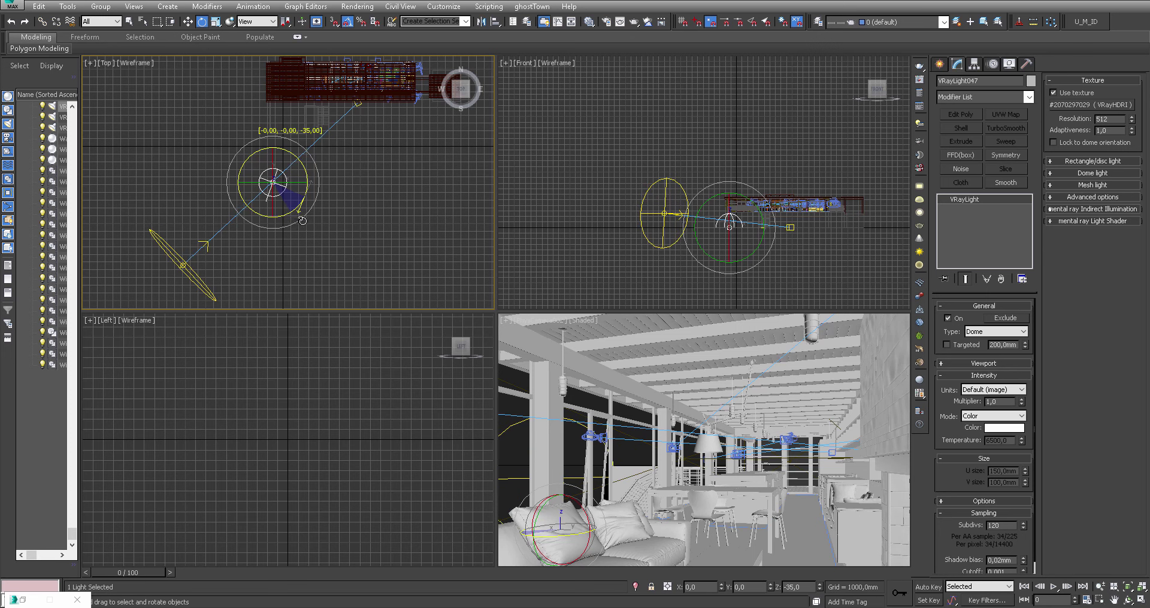
left_click_drag(303, 221, 304, 220)
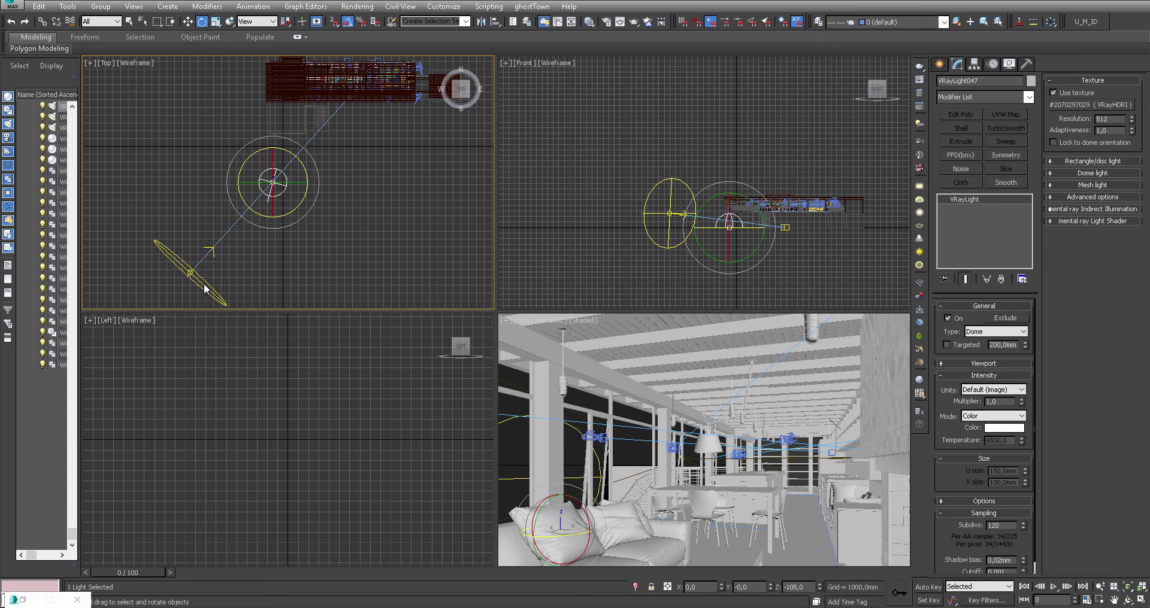
right_click(747, 447)
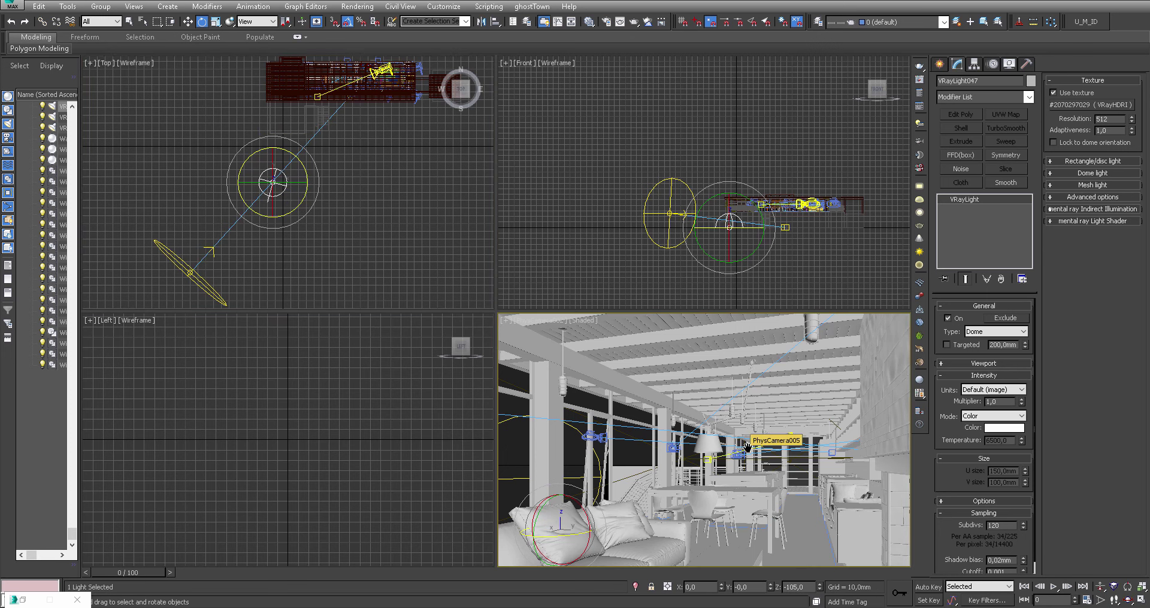
key("alt+w")
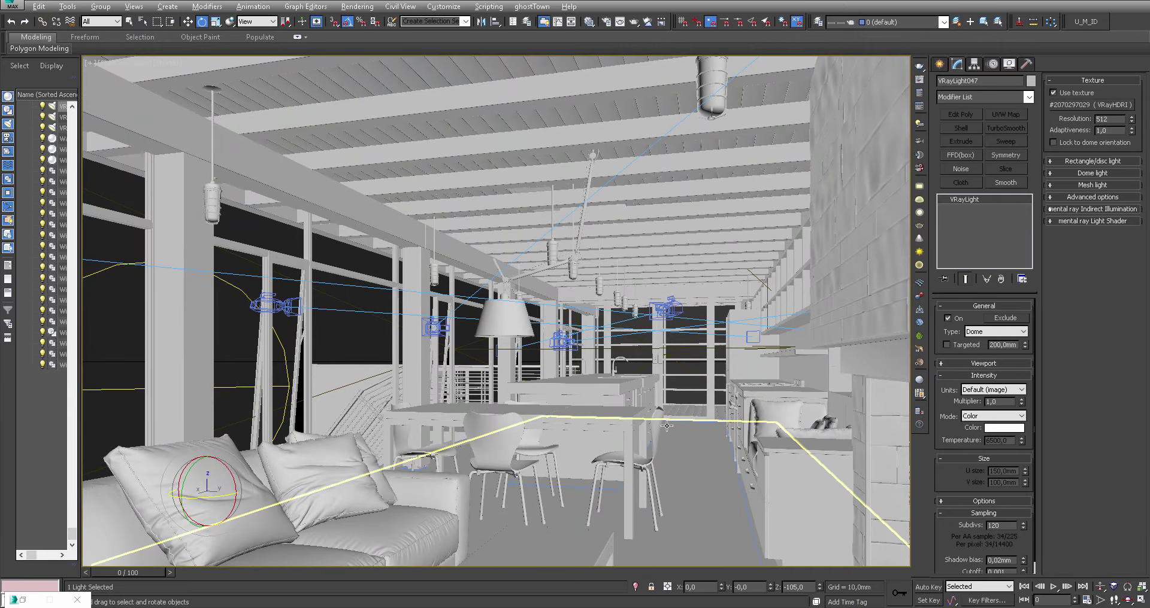
key("shift+q")
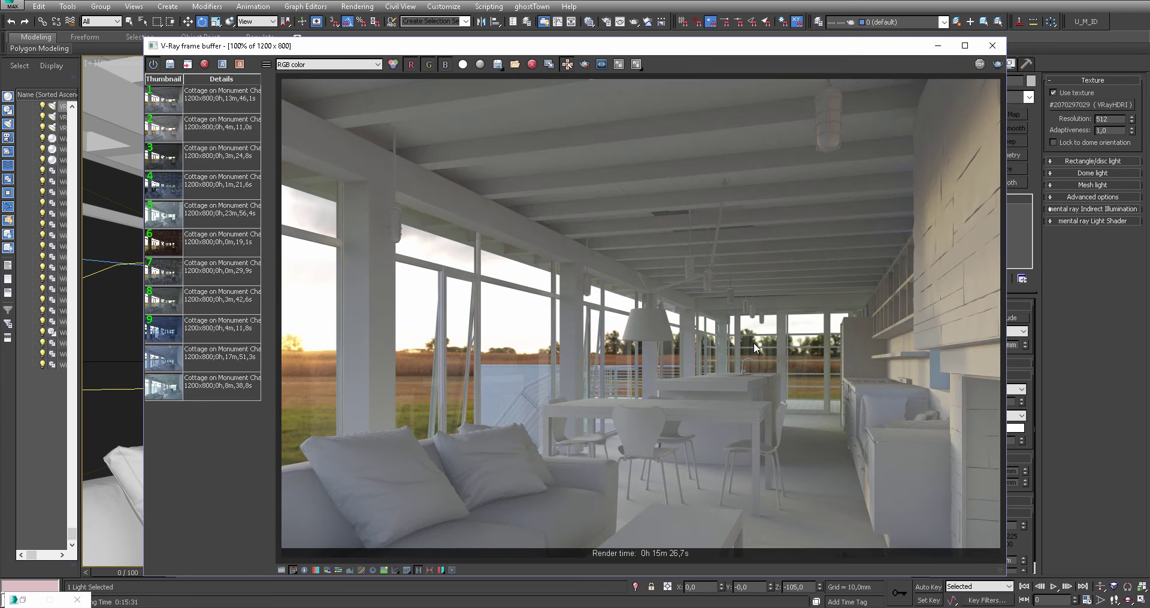
Step: Save the render to VFB history, compare it with the previous render, then minimize the VFB
left_click(171, 65)
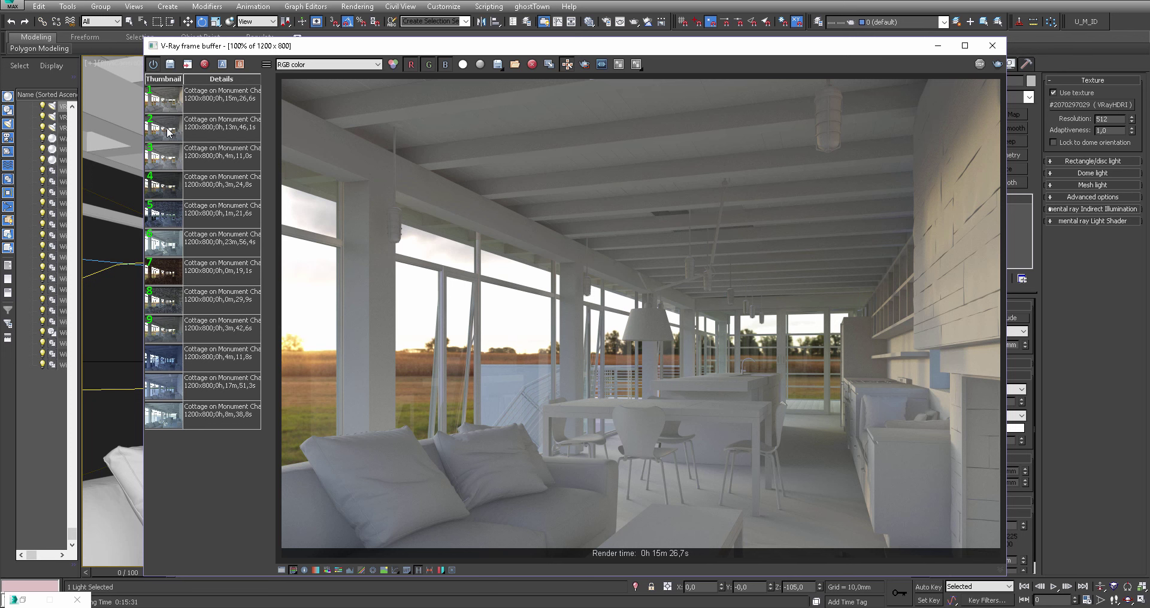
double_click(168, 133)
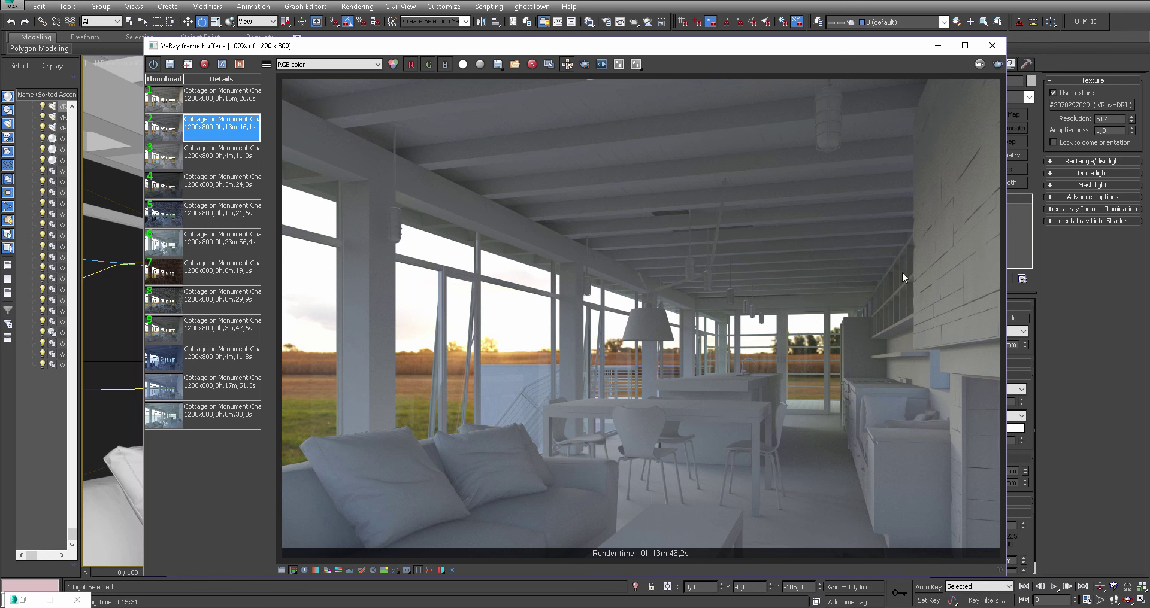
double_click(175, 101)
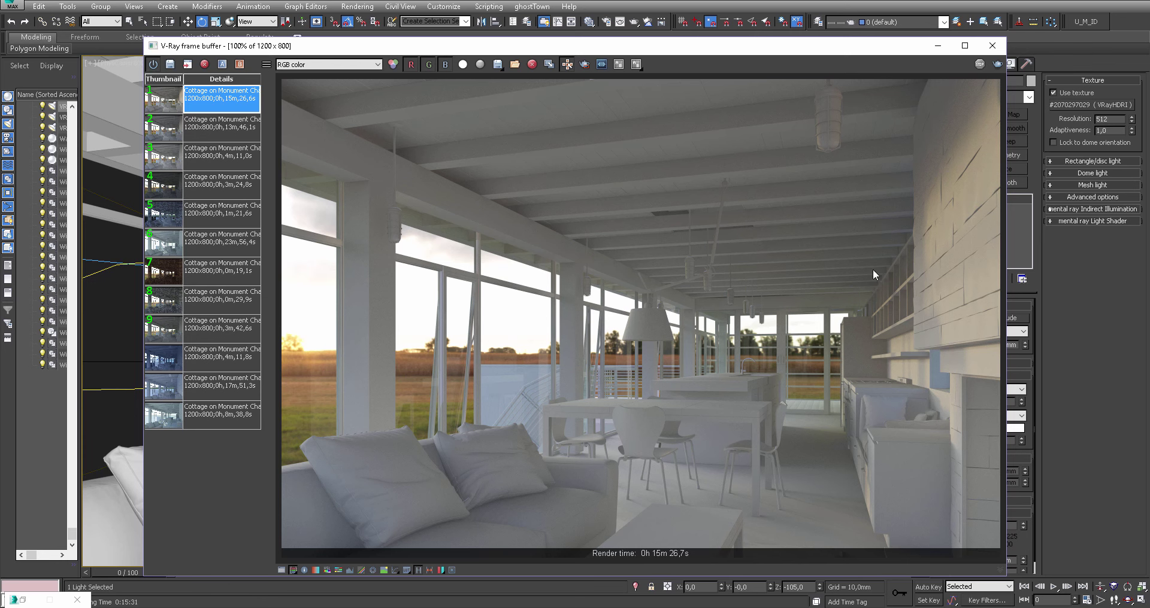
left_click(938, 45)
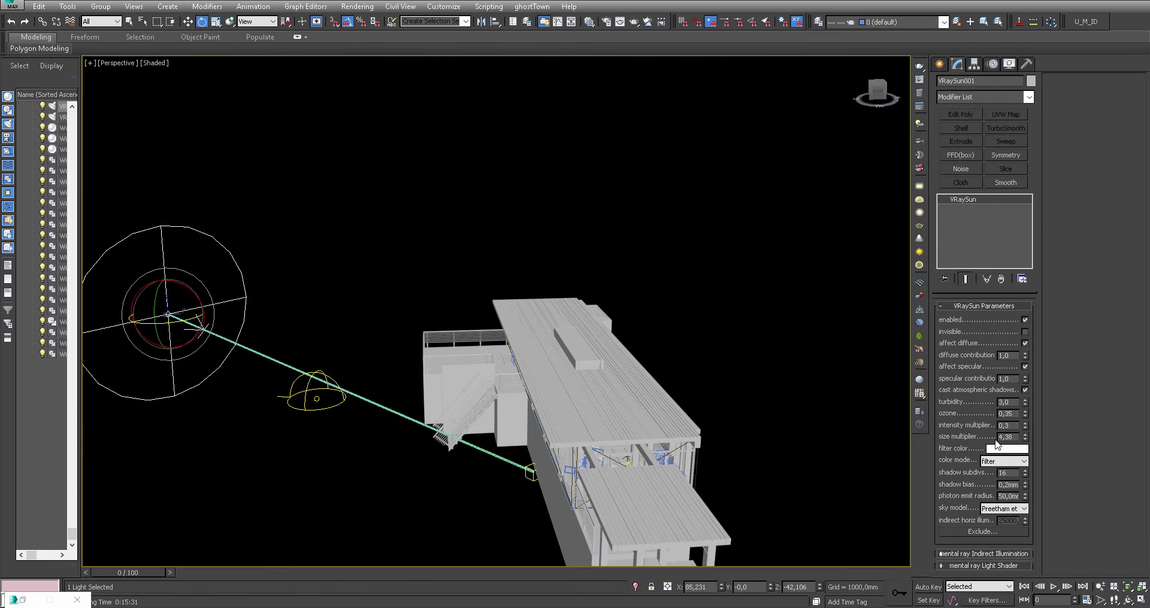
Step: Adjust the VRaySun size multiplier with its spinner
mouse_move(1025, 439)
left_mouse_down()
mouse_move(1032, 451)
mouse_move(1033, 437)
left_mouse_up()
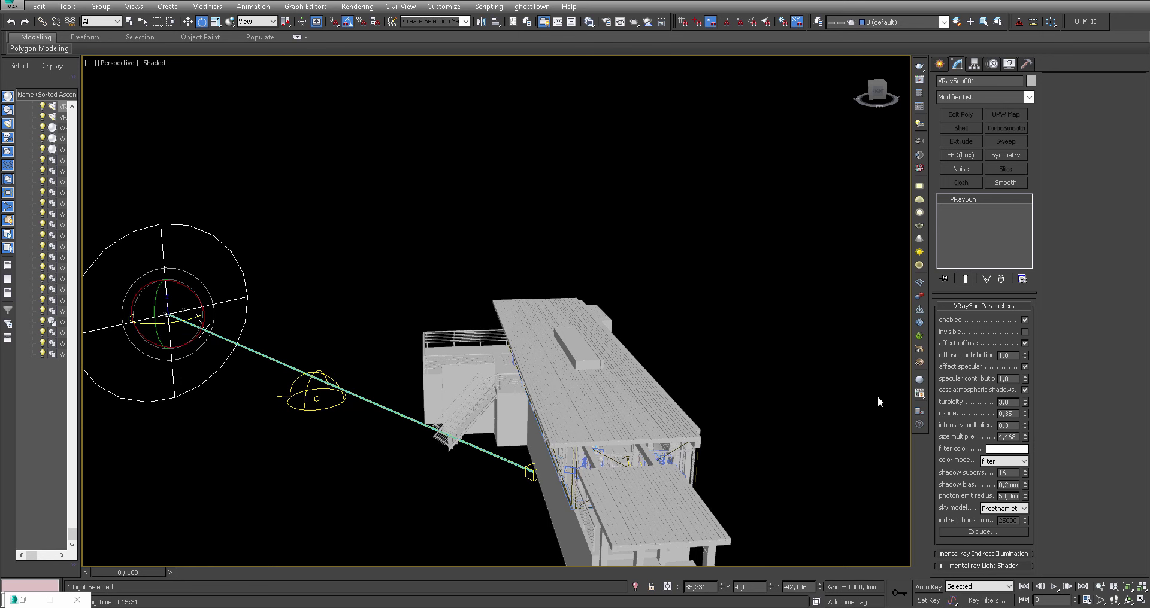
scroll(425, 446, "up", 5)
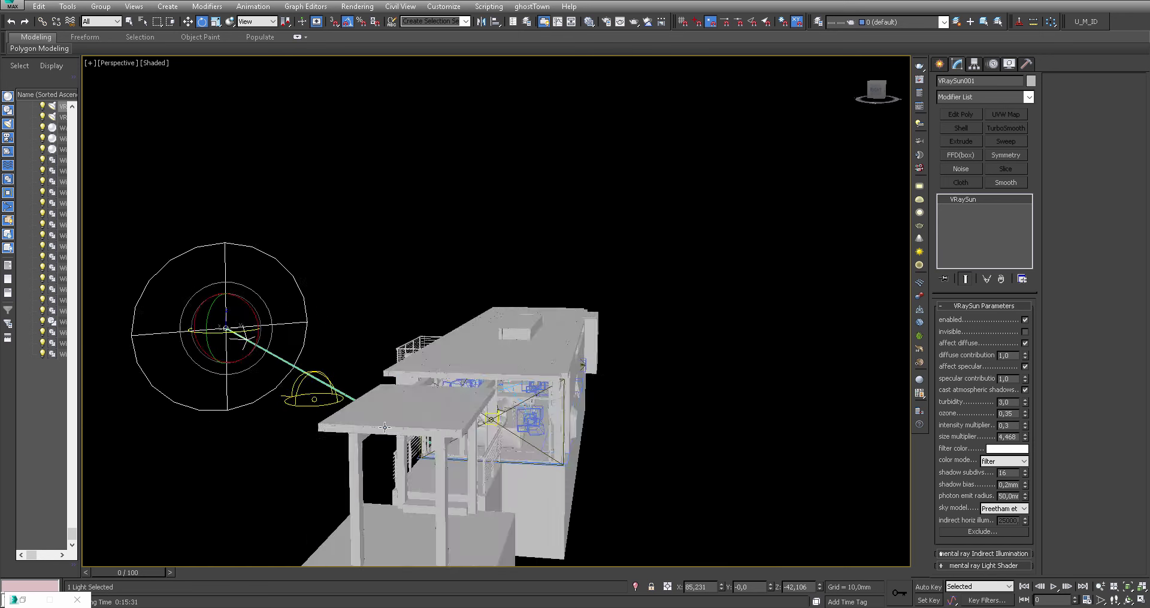
scroll(384, 427, "down", 5)
Step: Rotate VRayLight047 about Z to -90° and back to -75°, orbiting to check the building
left_click(352, 410)
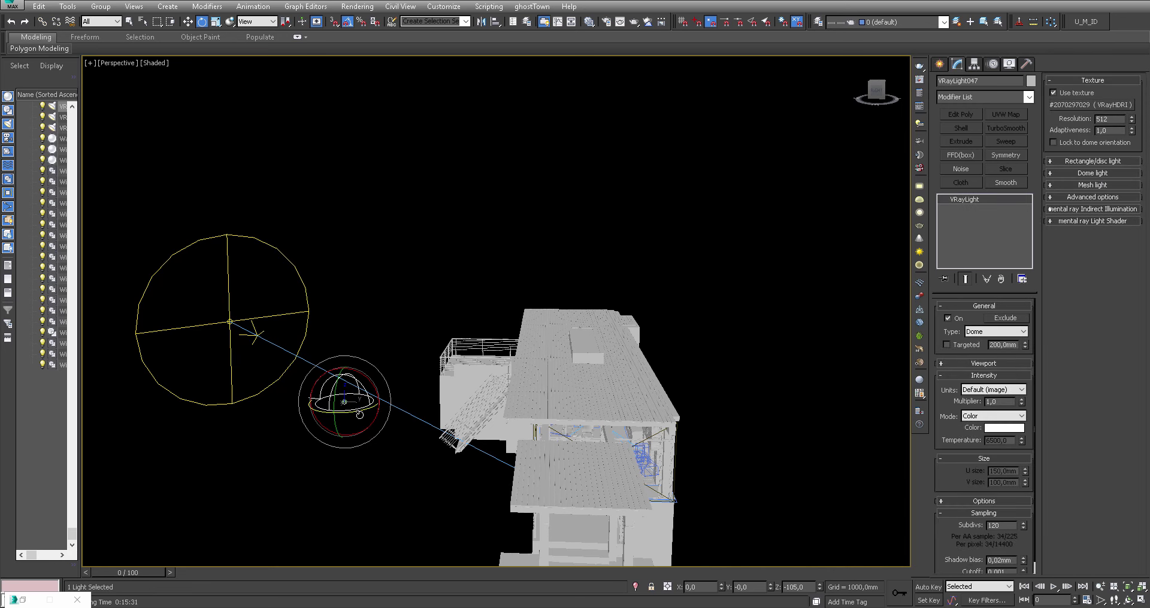
mouse_move(360, 414)
left_mouse_down()
mouse_move(344, 419)
mouse_move(377, 407)
left_mouse_up()
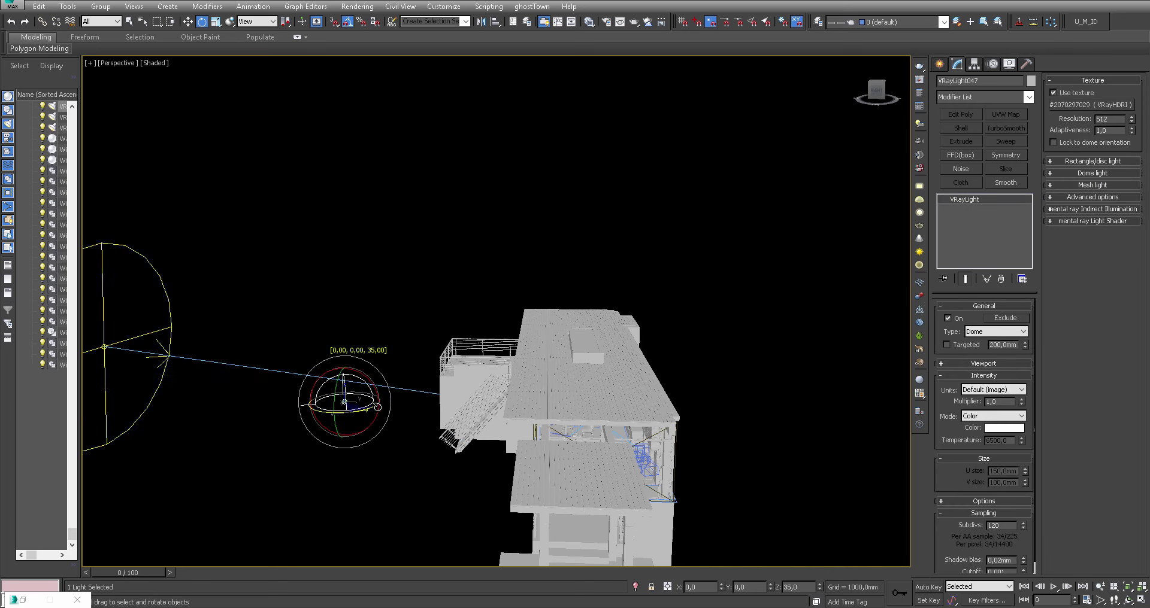
left_click_drag(377, 407, 430, 425)
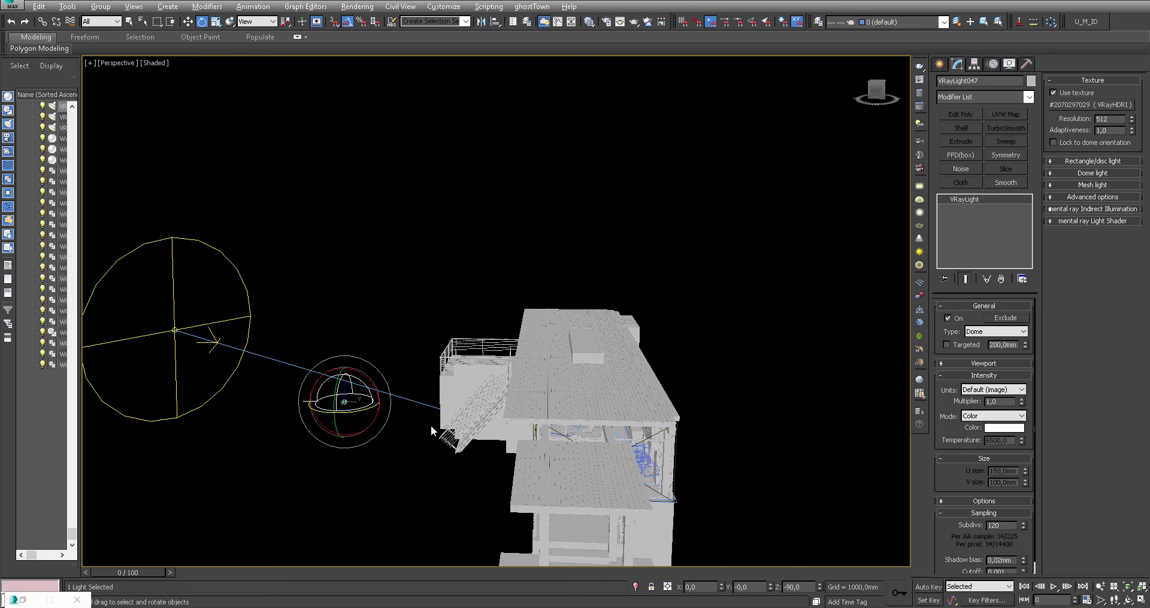
middle_click_drag(430, 425, 568, 420, "alt")
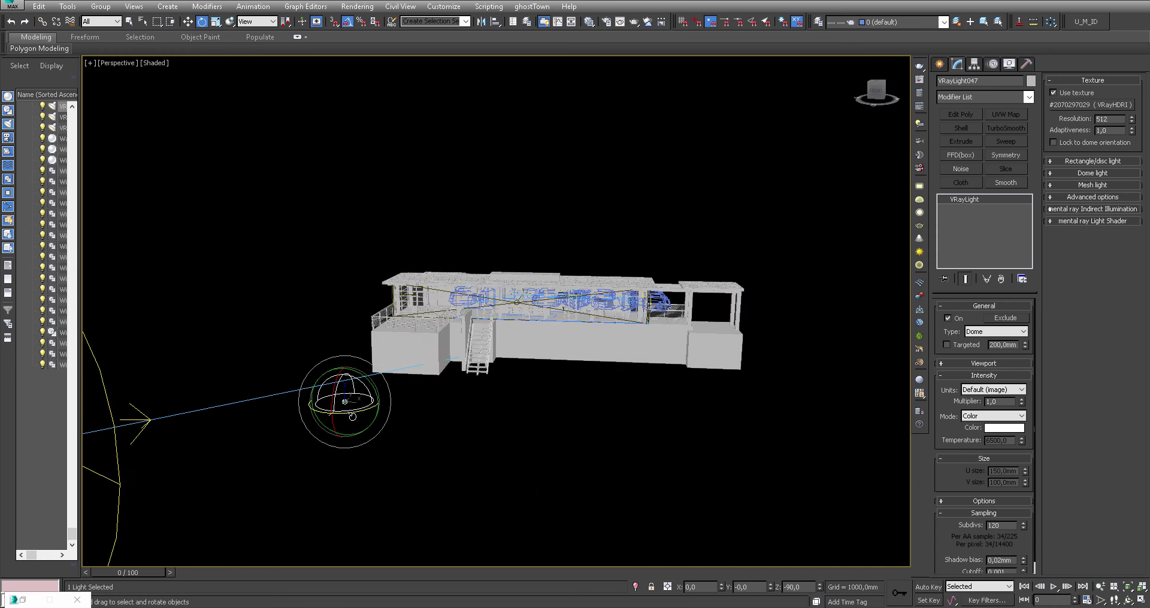
left_click_drag(352, 416, 357, 417)
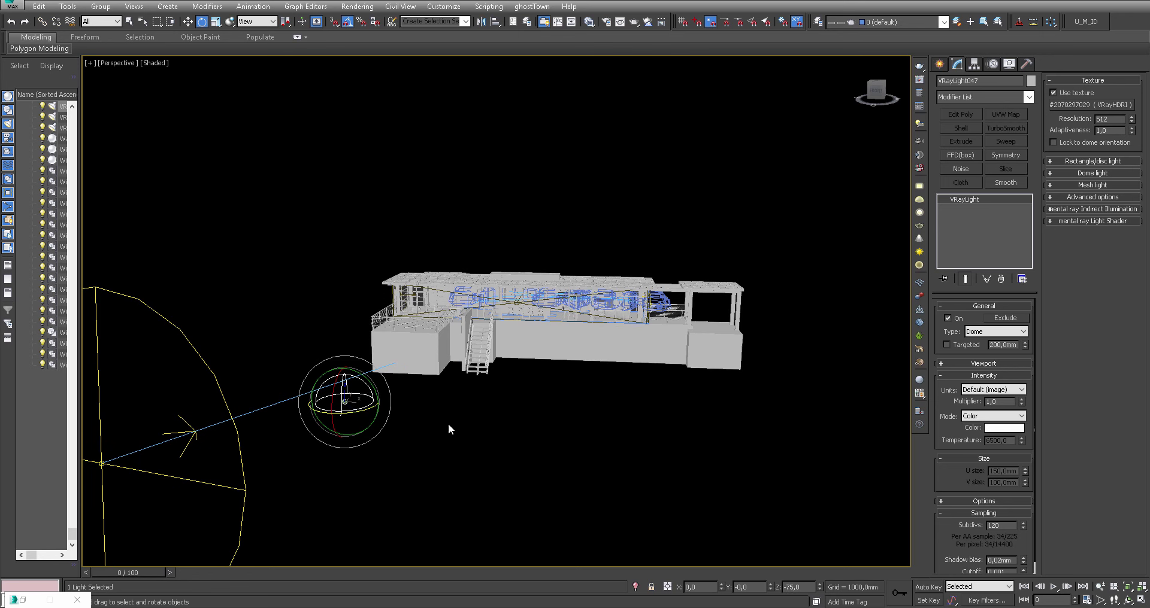
mouse_move(448, 423)
middle_mouse_down("alt")
mouse_move(403, 425)
mouse_move(424, 415)
middle_mouse_up("alt")
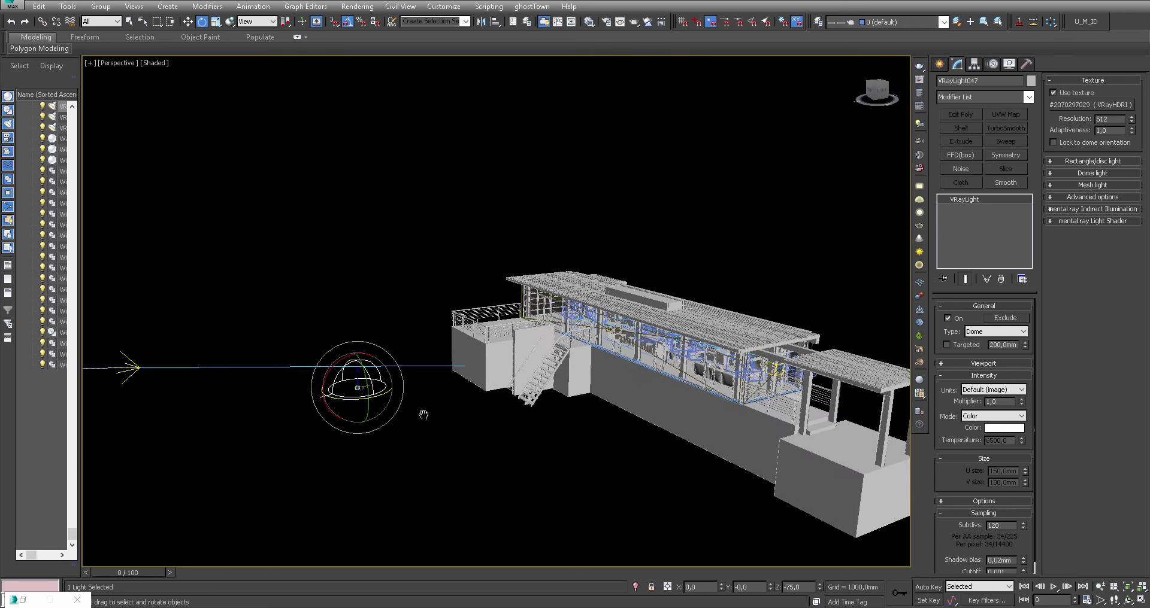